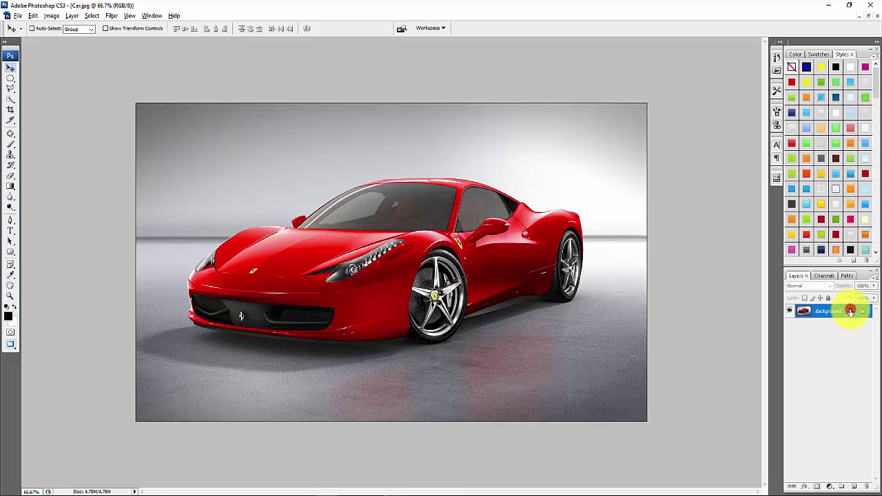
Step: Convert the car photo's Background into a regular layer and erase its upper-left corner with a 90 px Eraser brush
{"action": "double_click", "coordinate": [850, 311]}
{"action": "left_click", "coordinate": [517, 163]}
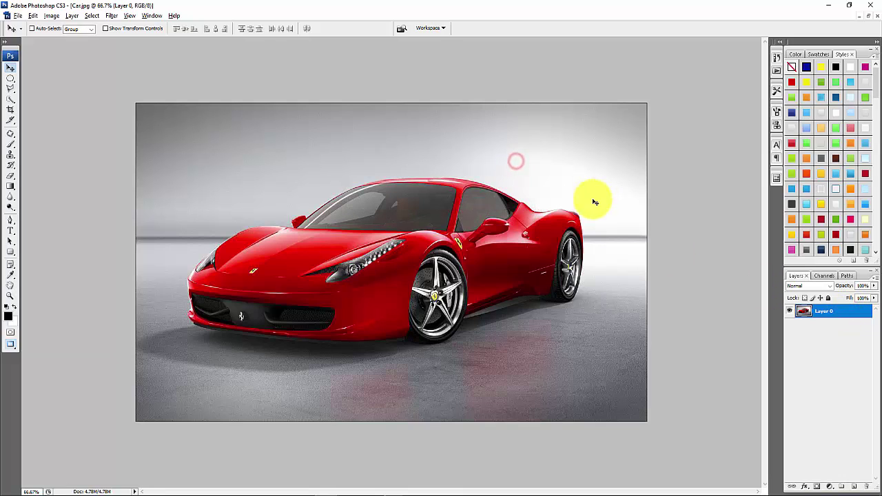
{"action": "left_click", "coordinate": [10, 177]}
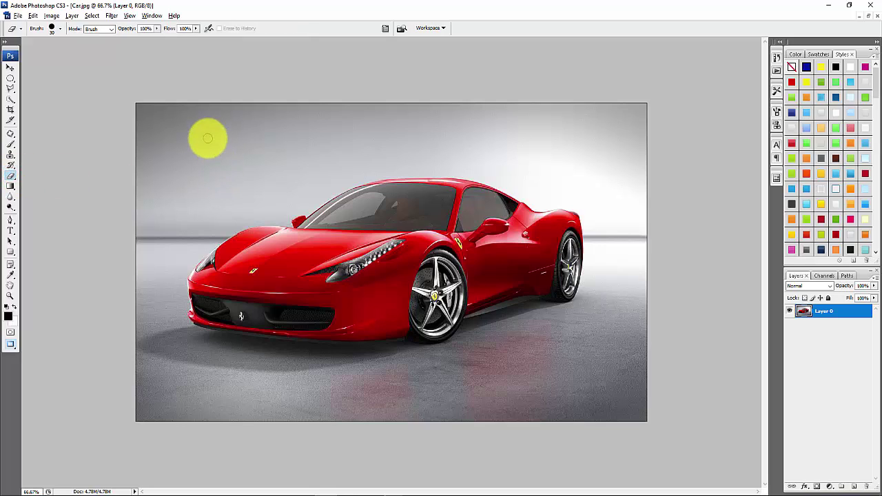
{"action": "key", "text": "bracketright"}
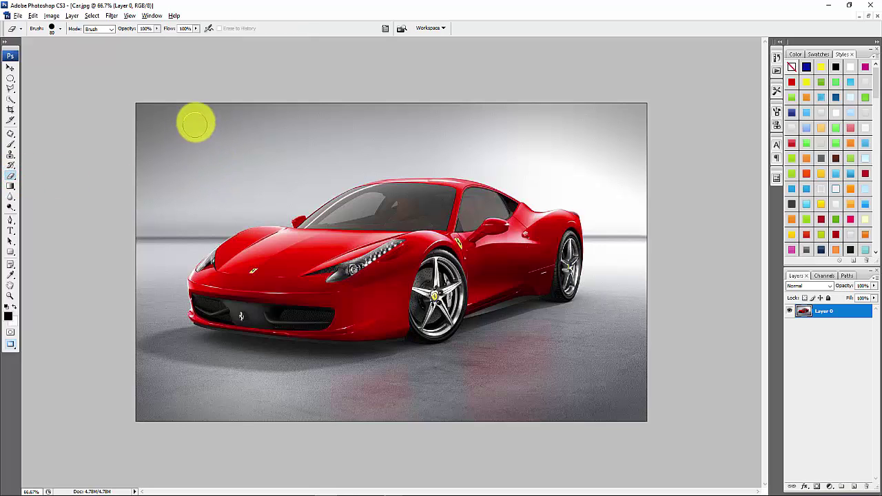
{"action": "mouse_move", "coordinate": [195, 122]}
{"action": "left_mouse_down"}
{"action": "mouse_move", "coordinate": [147, 190]}
{"action": "mouse_move", "coordinate": [167, 130]}
{"action": "mouse_move", "coordinate": [162, 112]}
{"action": "mouse_move", "coordinate": [141, 126]}
{"action": "mouse_move", "coordinate": [131, 112]}
{"action": "mouse_move", "coordinate": [128, 190]}
{"action": "mouse_move", "coordinate": [147, 158]}
{"action": "mouse_move", "coordinate": [221, 89]}
{"action": "mouse_move", "coordinate": [225, 103]}
{"action": "mouse_move", "coordinate": [163, 175]}
{"action": "left_mouse_up"}
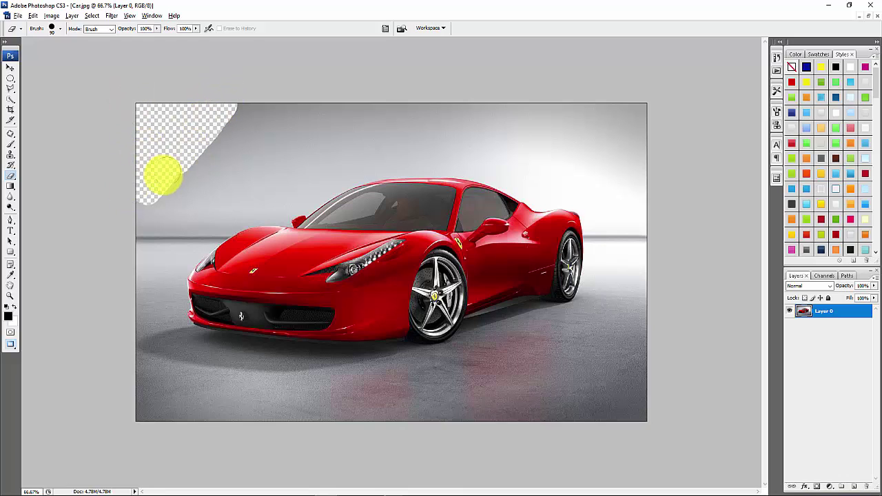
Step: Remove the grey wall behind the car and the floor in front and to its left with the Magic Eraser at tolerance 32
{"action": "left_click", "coordinate": [11, 175]}
{"action": "left_click", "coordinate": [47, 194]}
{"action": "left_click", "coordinate": [315, 153]}
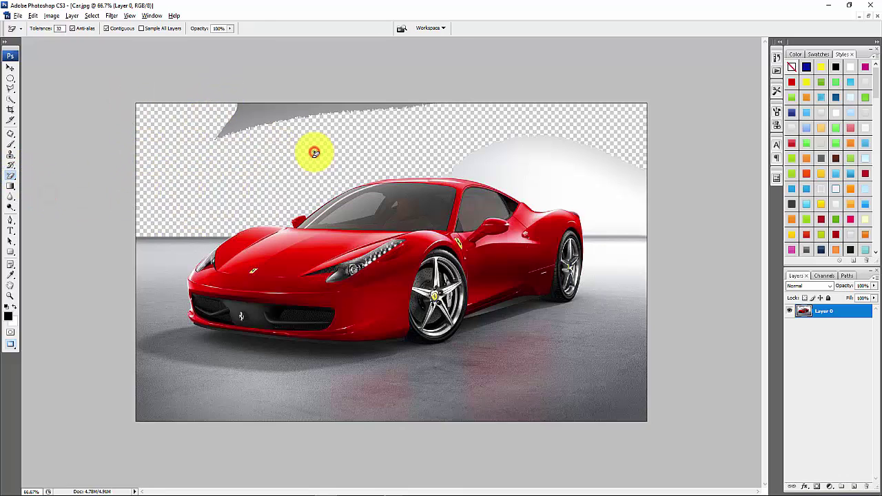
{"action": "left_click", "coordinate": [607, 378]}
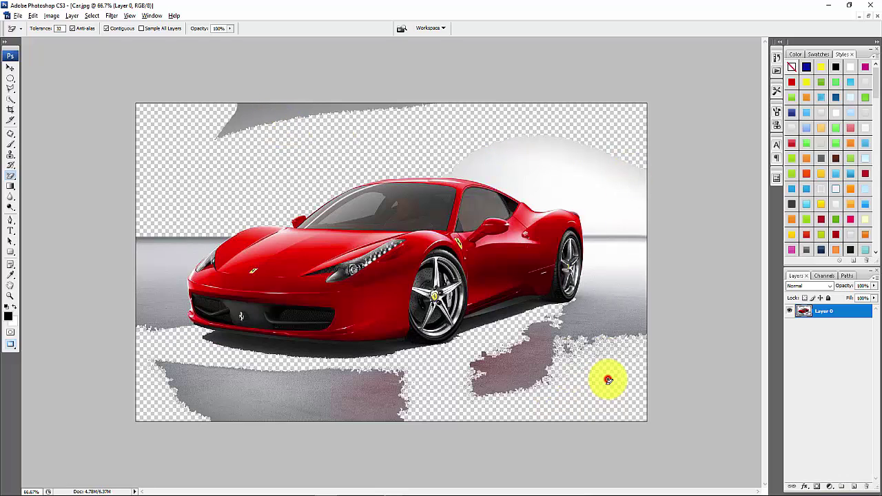
{"action": "left_click", "coordinate": [327, 401]}
{"action": "left_click", "coordinate": [177, 295]}
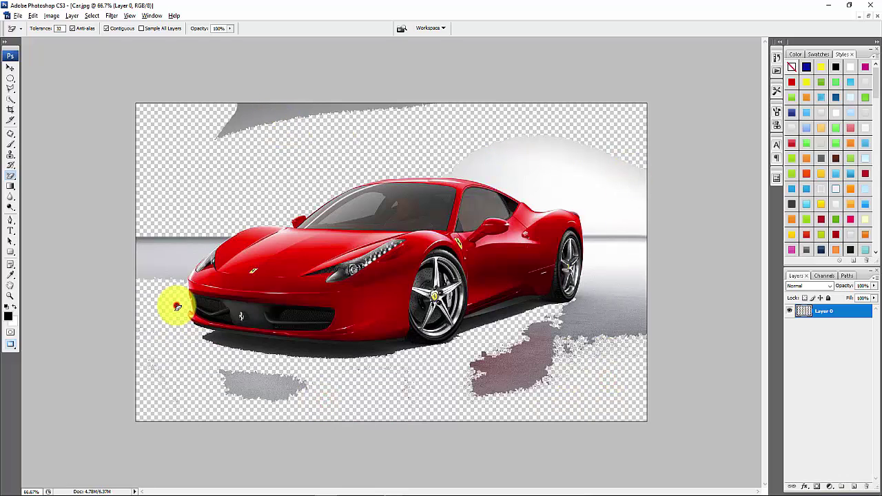
{"action": "left_click", "coordinate": [251, 388]}
{"action": "left_click", "coordinate": [172, 257]}
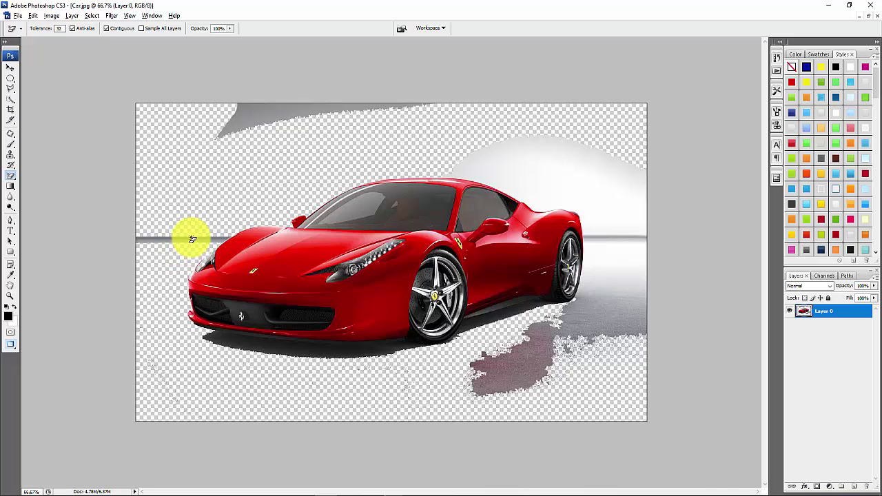
{"action": "left_click", "coordinate": [195, 241]}
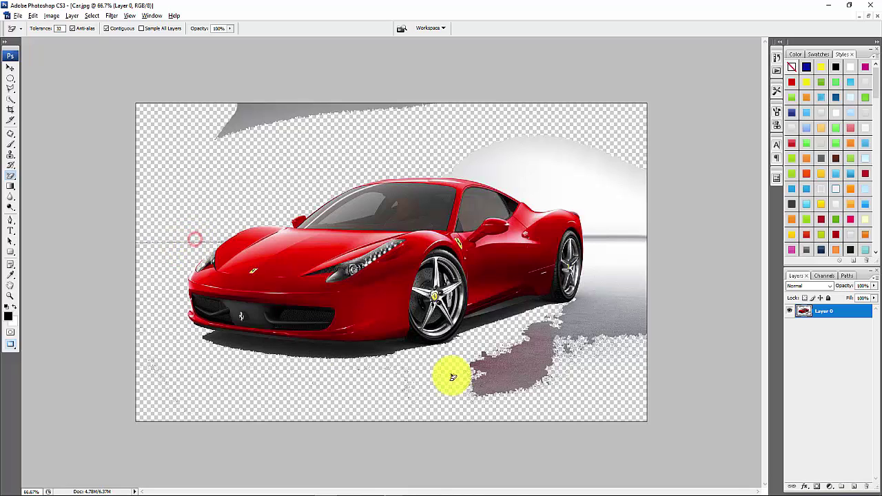
Step: Remove the reddish floor reflection and the floor and white wall areas to the car's right with the Magic Eraser
{"action": "left_click", "coordinate": [508, 379]}
{"action": "left_click", "coordinate": [632, 301]}
{"action": "left_click", "coordinate": [637, 252]}
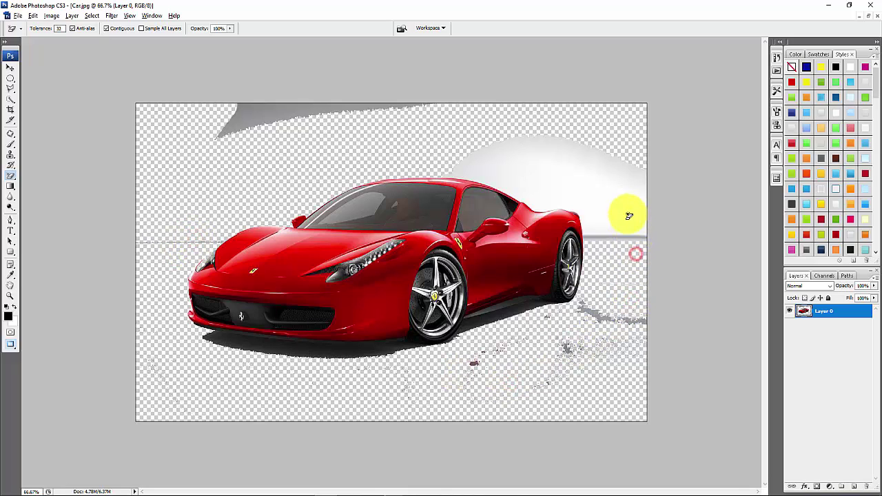
{"action": "left_click", "coordinate": [624, 207]}
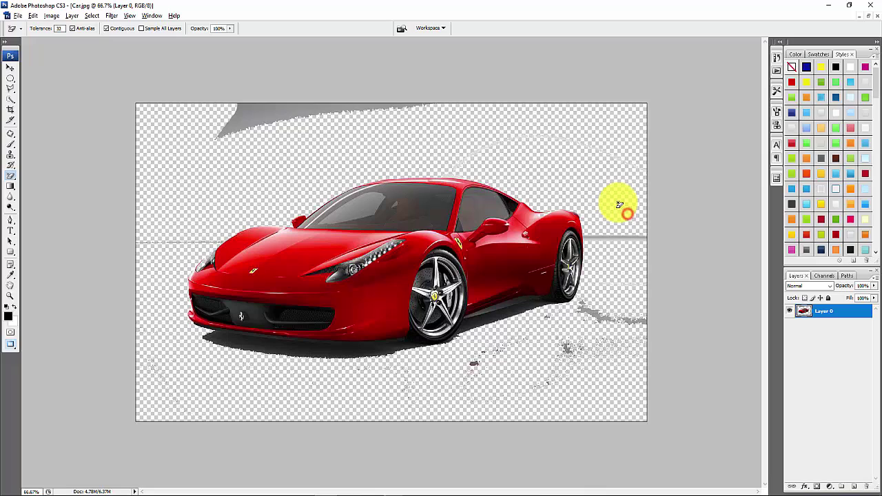
{"action": "left_click", "coordinate": [628, 240]}
{"action": "left_click", "coordinate": [589, 314]}
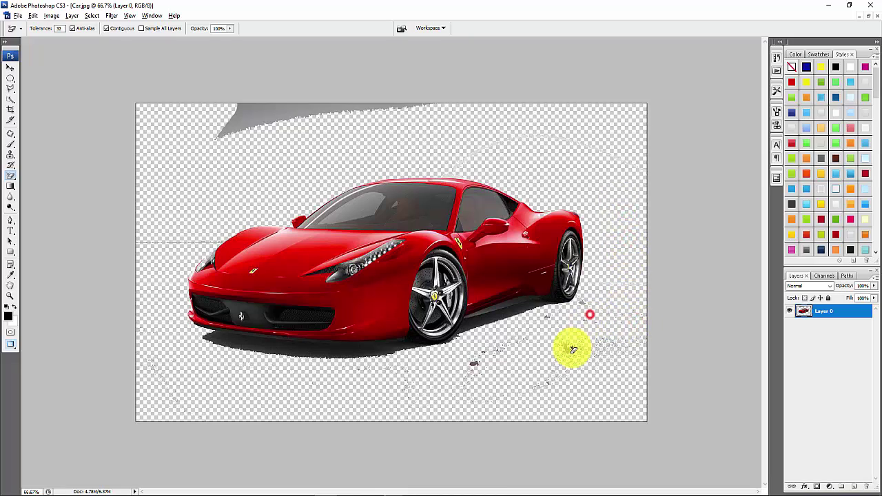
{"action": "left_click", "coordinate": [571, 348]}
{"action": "left_click", "coordinate": [475, 368]}
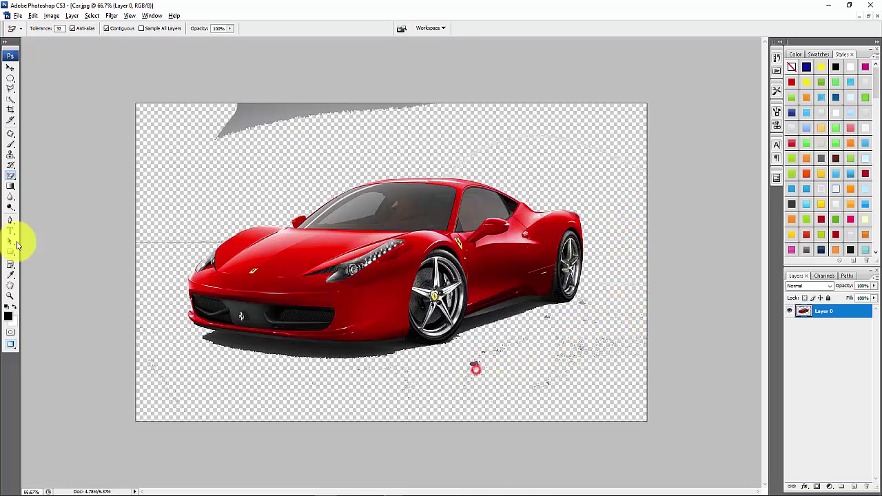
Step: Erase the leftover grey patch, specks and horizon line around the car with the 90 px Eraser brush
{"action": "right_click", "coordinate": [10, 180]}
{"action": "left_click", "coordinate": [41, 175]}
{"action": "mouse_move", "coordinate": [193, 136]}
{"action": "left_mouse_down"}
{"action": "mouse_move", "coordinate": [292, 117]}
{"action": "mouse_move", "coordinate": [274, 113]}
{"action": "mouse_move", "coordinate": [423, 109]}
{"action": "left_mouse_up"}
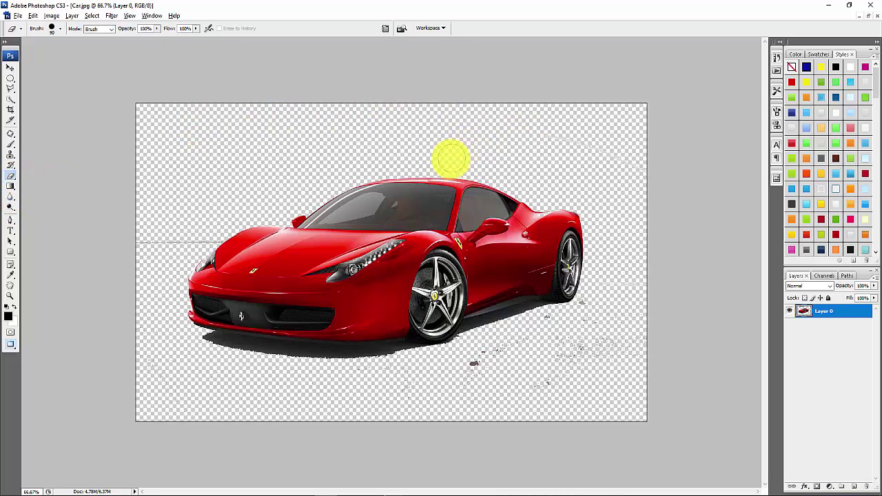
{"action": "mouse_move", "coordinate": [492, 148]}
{"action": "left_mouse_down"}
{"action": "mouse_move", "coordinate": [623, 146]}
{"action": "mouse_move", "coordinate": [623, 110]}
{"action": "mouse_move", "coordinate": [626, 152]}
{"action": "left_mouse_up"}
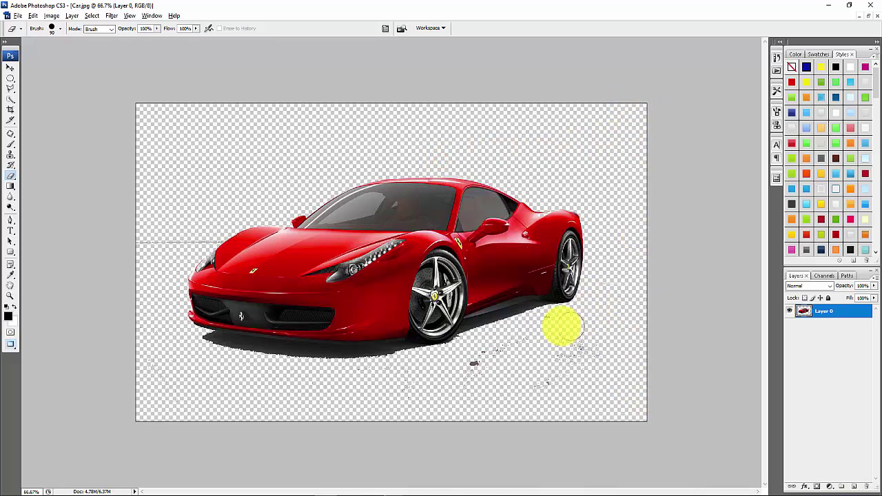
{"action": "mouse_move", "coordinate": [540, 321]}
{"action": "left_mouse_down"}
{"action": "mouse_move", "coordinate": [465, 375]}
{"action": "mouse_move", "coordinate": [584, 331]}
{"action": "mouse_move", "coordinate": [507, 405]}
{"action": "mouse_move", "coordinate": [592, 362]}
{"action": "mouse_move", "coordinate": [530, 410]}
{"action": "mouse_move", "coordinate": [606, 409]}
{"action": "mouse_move", "coordinate": [378, 395]}
{"action": "mouse_move", "coordinate": [419, 387]}
{"action": "mouse_move", "coordinate": [360, 406]}
{"action": "mouse_move", "coordinate": [412, 379]}
{"action": "mouse_move", "coordinate": [381, 375]}
{"action": "mouse_move", "coordinate": [339, 379]}
{"action": "mouse_move", "coordinate": [397, 411]}
{"action": "mouse_move", "coordinate": [168, 394]}
{"action": "mouse_move", "coordinate": [150, 355]}
{"action": "mouse_move", "coordinate": [165, 256]}
{"action": "left_mouse_up"}
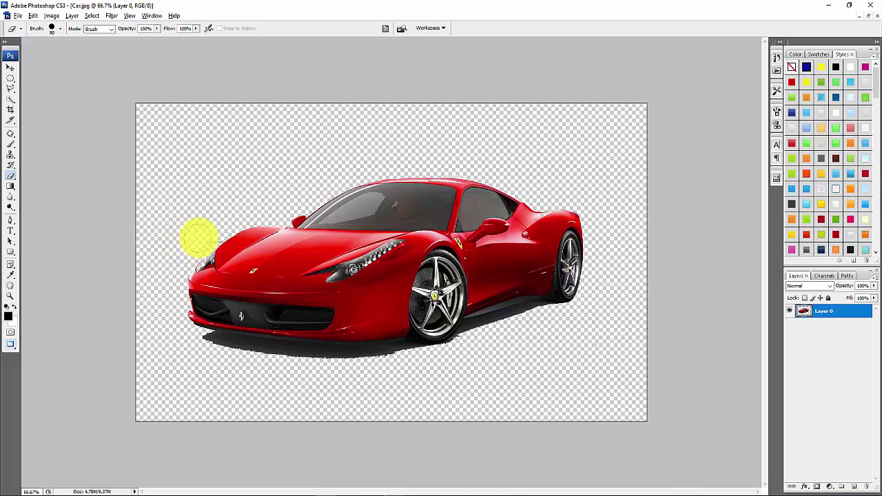
{"action": "mouse_move", "coordinate": [190, 241]}
{"action": "left_mouse_down"}
{"action": "mouse_move", "coordinate": [152, 305]}
{"action": "mouse_move", "coordinate": [136, 401]}
{"action": "mouse_move", "coordinate": [194, 420]}
{"action": "mouse_move", "coordinate": [665, 400]}
{"action": "mouse_move", "coordinate": [664, 332]}
{"action": "mouse_move", "coordinate": [620, 124]}
{"action": "left_mouse_up"}
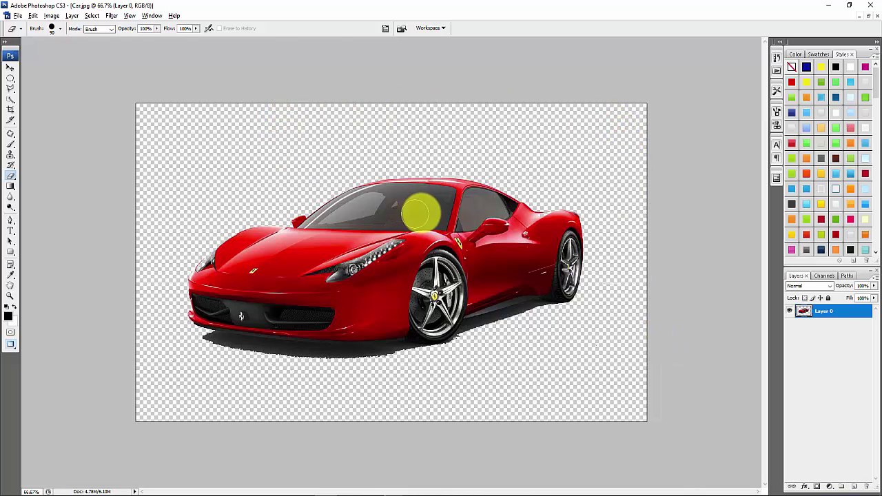
{"action": "left_click", "coordinate": [540, 217]}
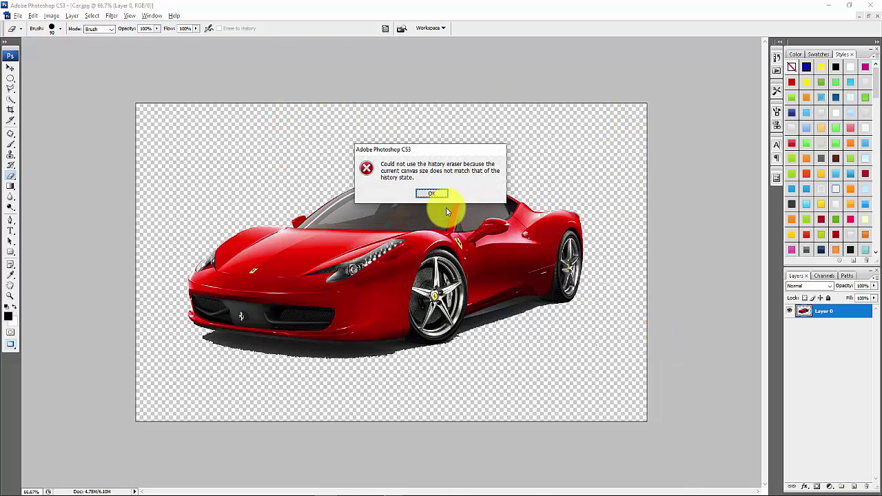
{"action": "left_click", "coordinate": [430, 194]}
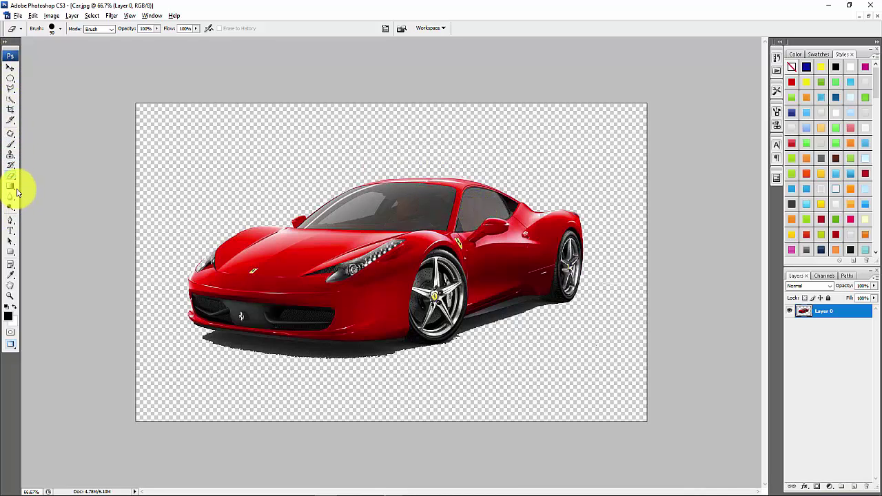
{"action": "left_click", "coordinate": [11, 176]}
{"action": "left_click", "coordinate": [39, 176]}
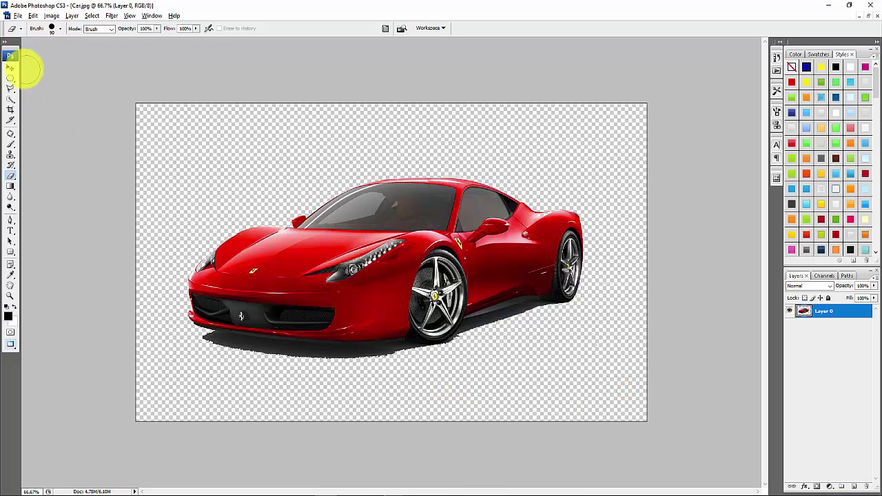
Step: Copy the cut-out car into the garden image with the Move tool, maximize that document and reposition the car over the garden
{"action": "left_click", "coordinate": [10, 68]}
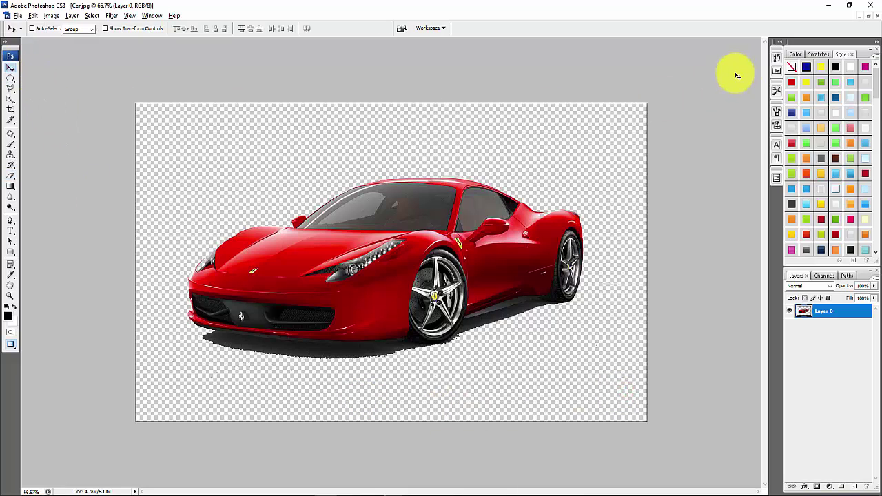
{"action": "left_click", "coordinate": [861, 16]}
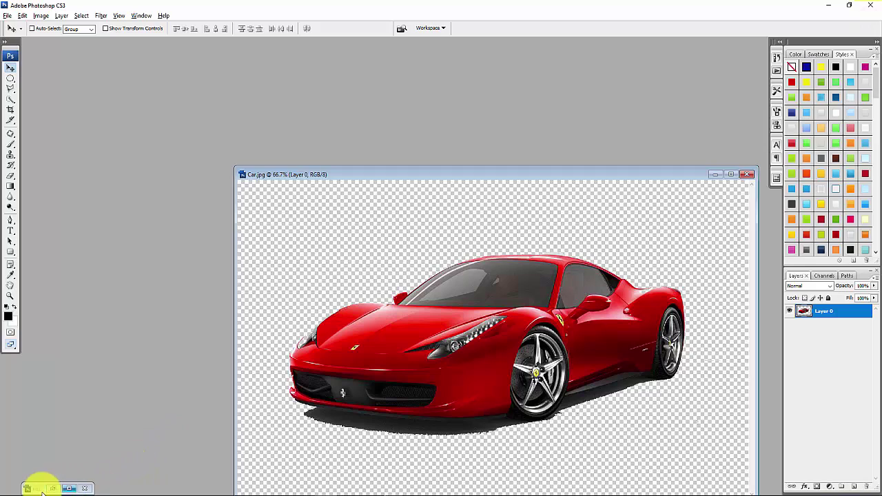
{"action": "left_click", "coordinate": [52, 489]}
{"action": "left_click_drag", "start_coordinate": [369, 335], "coordinate": [161, 168]}
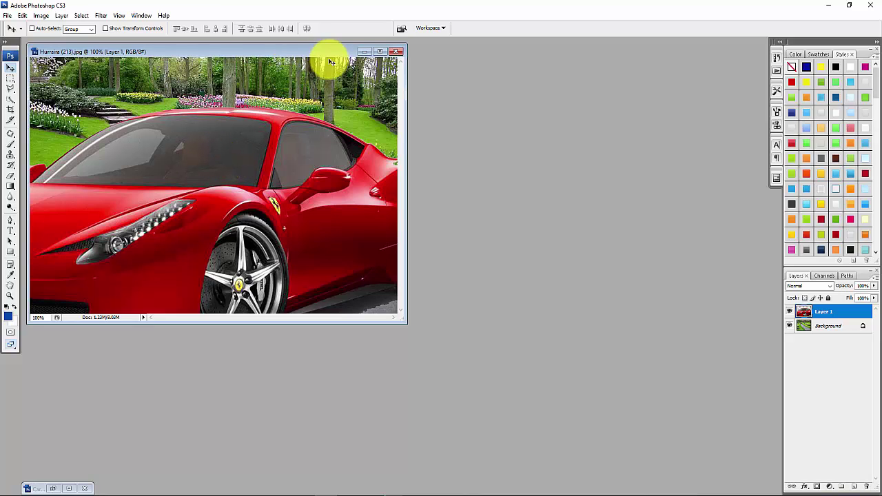
{"action": "left_click", "coordinate": [378, 51]}
{"action": "left_click_drag", "start_coordinate": [397, 276], "coordinate": [420, 279]}
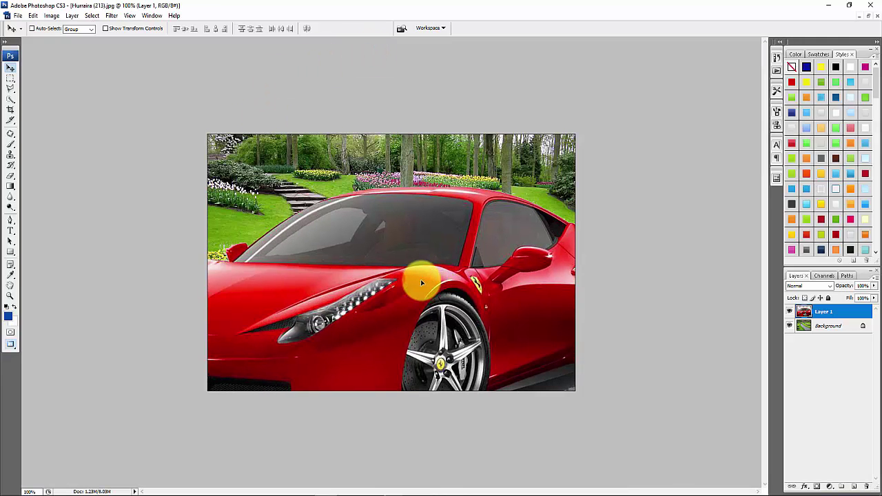
Step: Scale the car layer proportionally to about 40.8% with Free Transform and place it at the lower end of the garden path
{"action": "key", "text": "ctrl+t"}
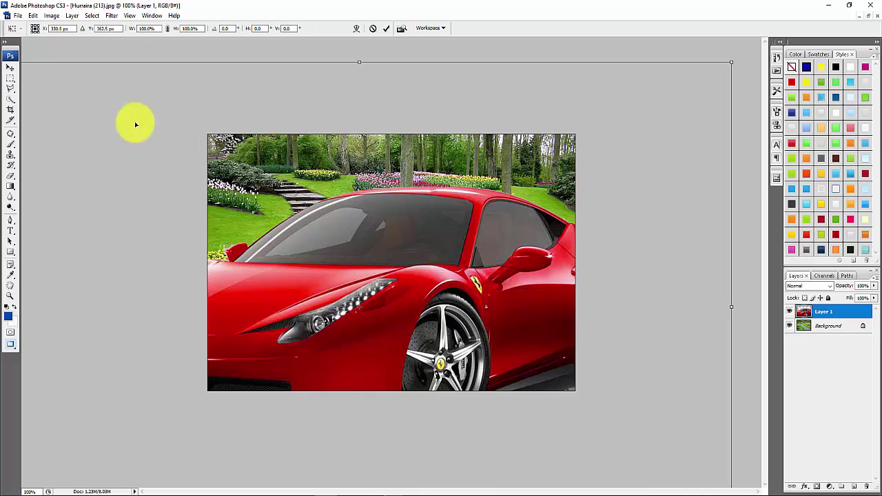
{"action": "left_click_drag", "start_coordinate": [728, 67], "coordinate": [431, 252]}
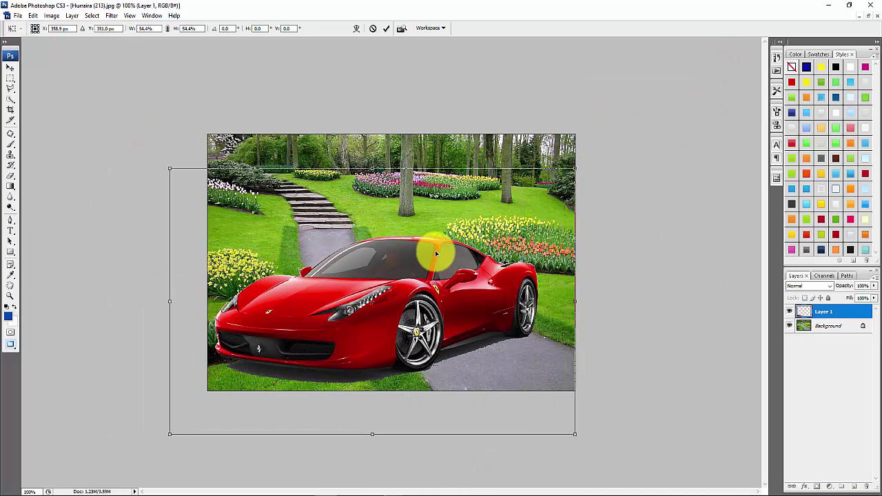
{"action": "left_click_drag", "start_coordinate": [163, 168], "coordinate": [264, 230]}
{"action": "left_click_drag", "start_coordinate": [493, 324], "coordinate": [488, 303]}
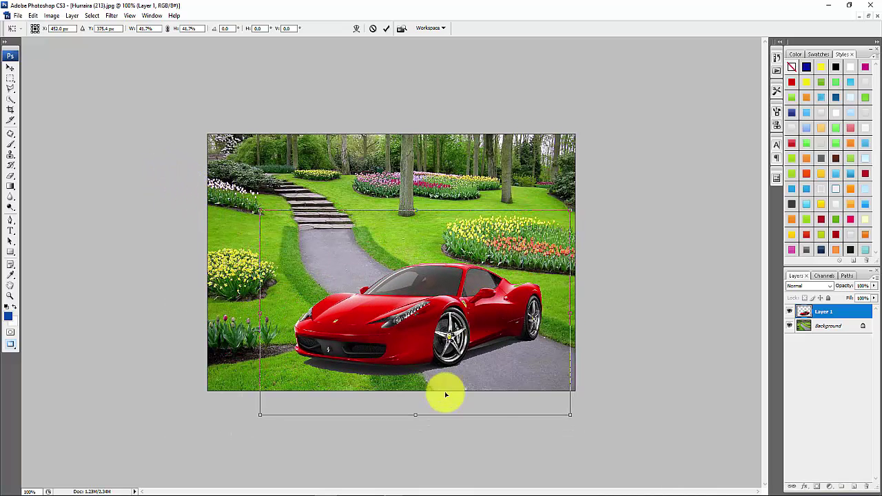
{"action": "left_click_drag", "start_coordinate": [571, 415], "coordinate": [563, 409]}
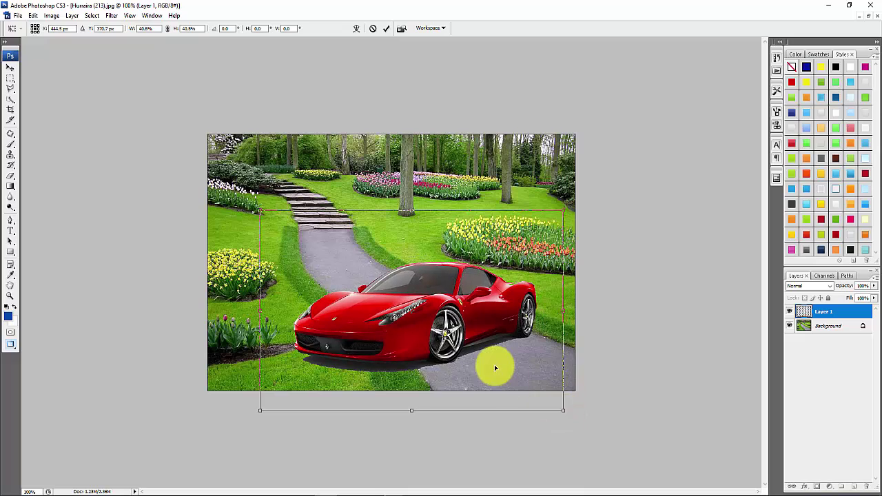
{"action": "left_click_drag", "start_coordinate": [494, 364], "coordinate": [499, 360]}
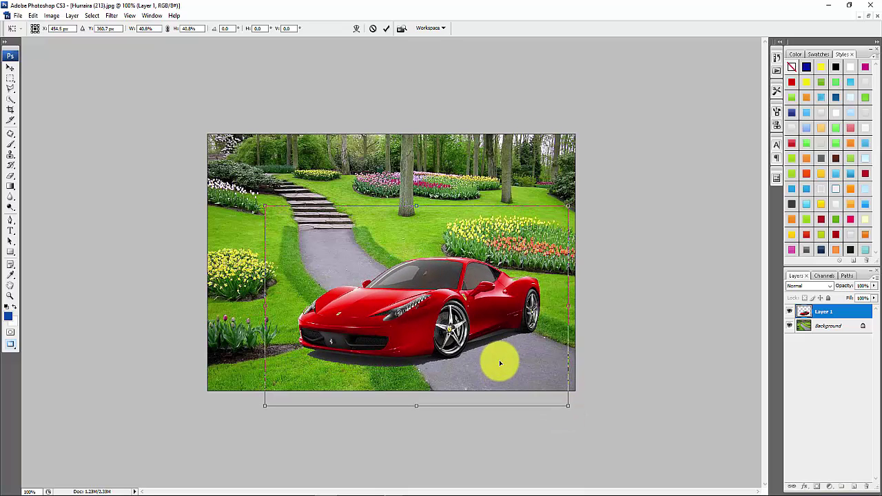
{"action": "key", "text": "Return"}
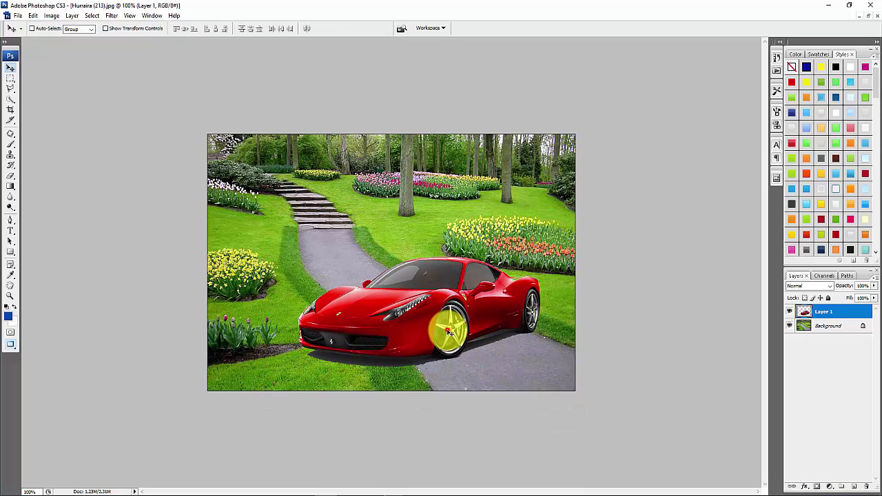
Step: Scale the car layer proportionally to about 61.8% with Free Transform and move it up the path toward the stone steps
{"action": "key", "text": "ctrl+t"}
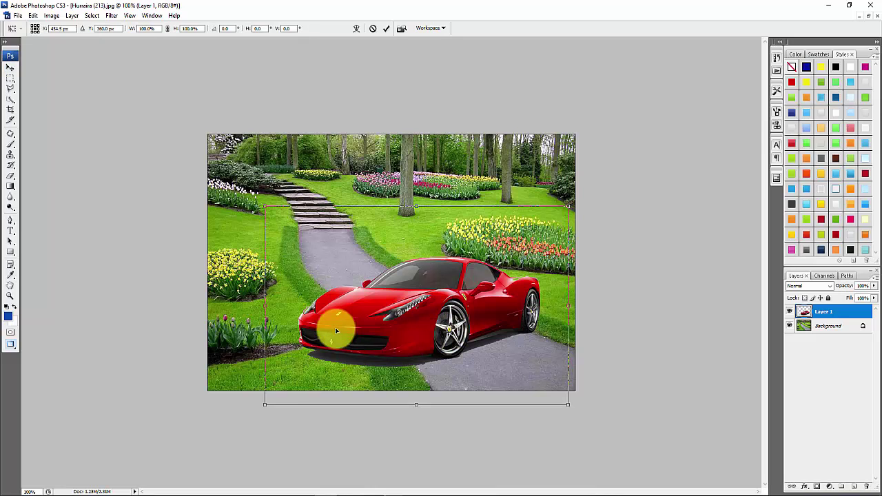
{"action": "left_click_drag", "start_coordinate": [264, 405], "coordinate": [345, 395]}
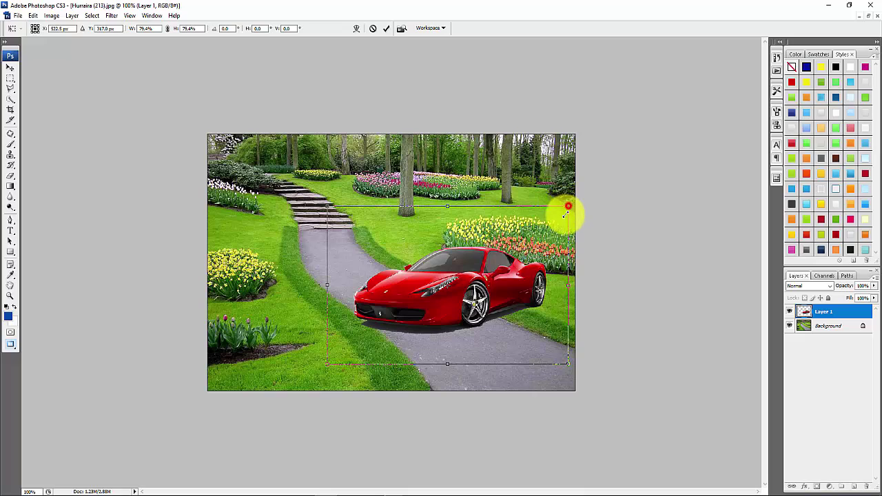
{"action": "left_click_drag", "start_coordinate": [568, 206], "coordinate": [436, 286]}
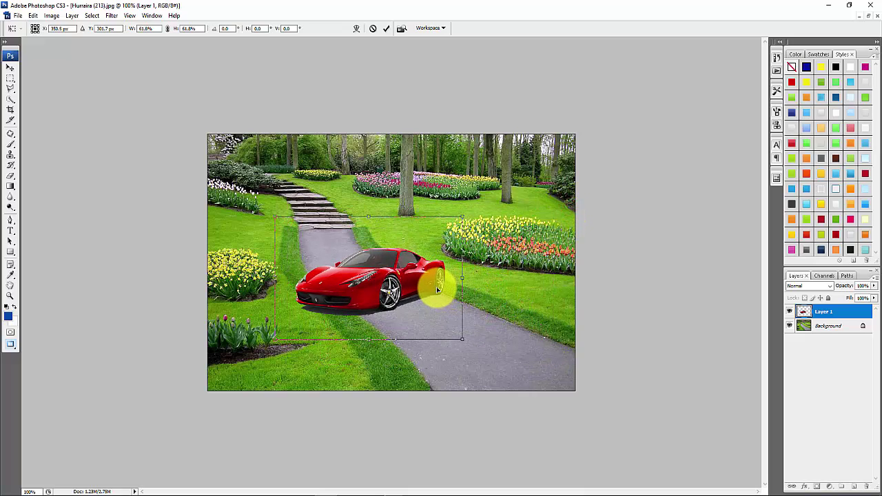
{"action": "key", "text": "Return"}
Step: Duplicate the car layer twice, move the topmost copy down the path toward the lower right, and select the Layer 1 copy layer
{"action": "key", "text": "ctrl+j"}
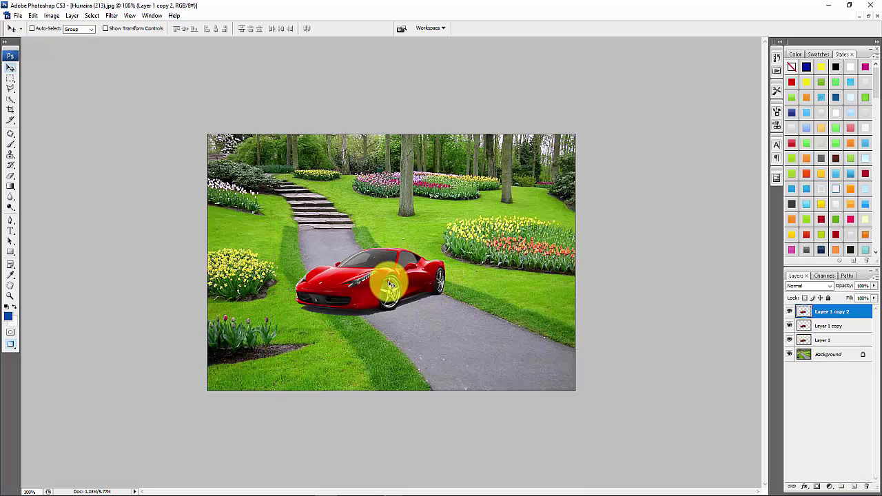
{"action": "left_click_drag", "start_coordinate": [390, 281], "coordinate": [471, 336]}
{"action": "left_click", "coordinate": [823, 326]}
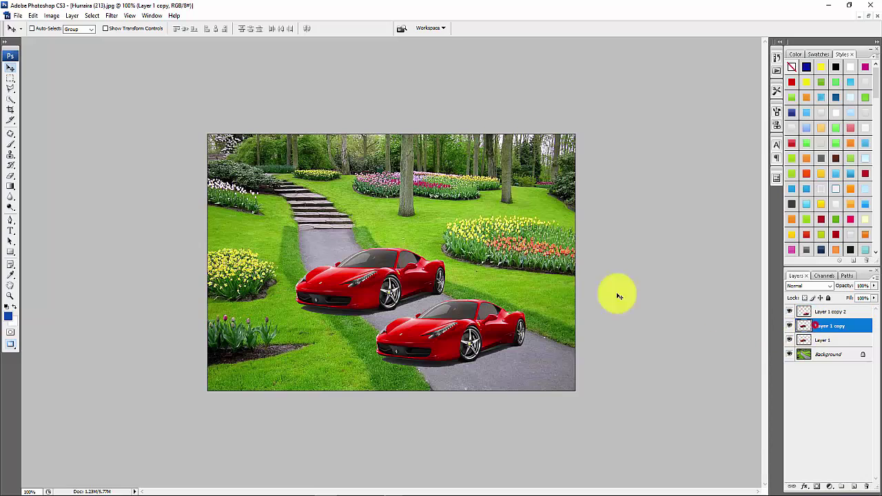
Step: Spread the three cars along the garden path: Layer 1 copy 2 at the lower end, Layer 1 copy in the middle, Layer 1 nearest the steps
{"action": "mouse_move", "coordinate": [384, 270]}
{"action": "left_mouse_down"}
{"action": "mouse_move", "coordinate": [354, 246]}
{"action": "mouse_move", "coordinate": [387, 276]}
{"action": "left_mouse_up"}
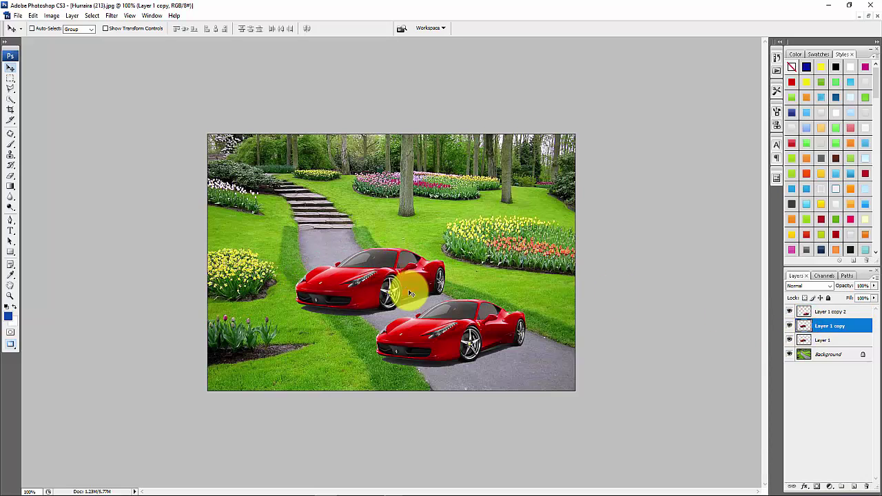
{"action": "left_click", "coordinate": [830, 314]}
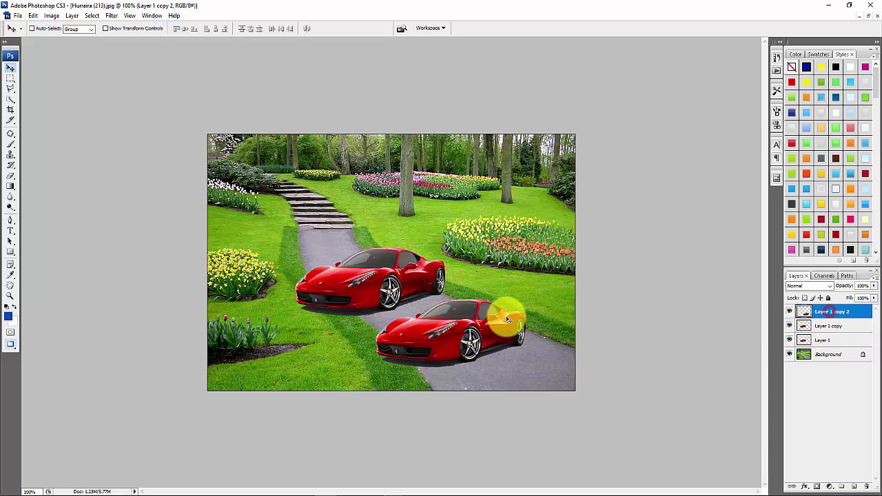
{"action": "left_click_drag", "start_coordinate": [502, 315], "coordinate": [526, 343]}
{"action": "left_click", "coordinate": [817, 326]}
{"action": "left_click_drag", "start_coordinate": [405, 272], "coordinate": [448, 291]}
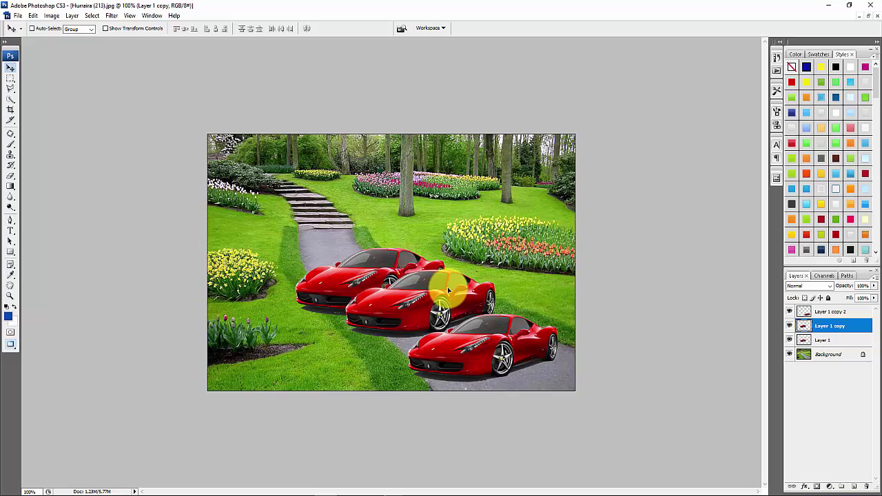
{"action": "left_click", "coordinate": [829, 340]}
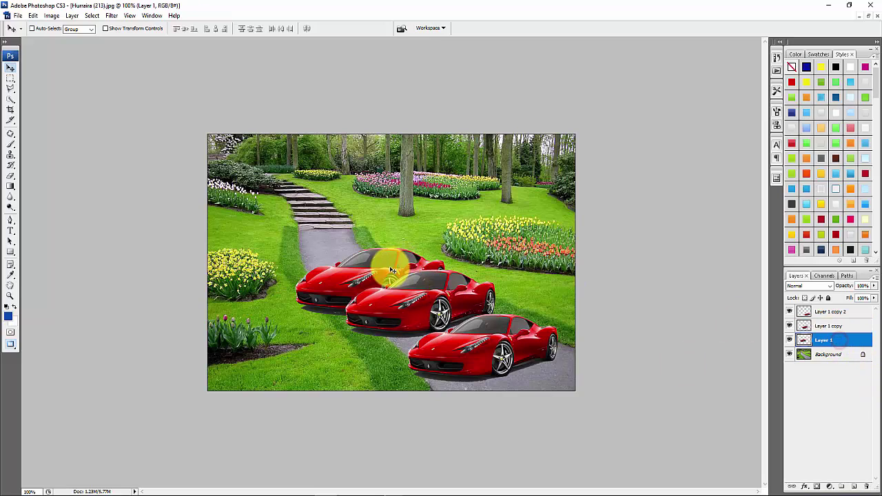
{"action": "left_click_drag", "start_coordinate": [388, 268], "coordinate": [375, 260]}
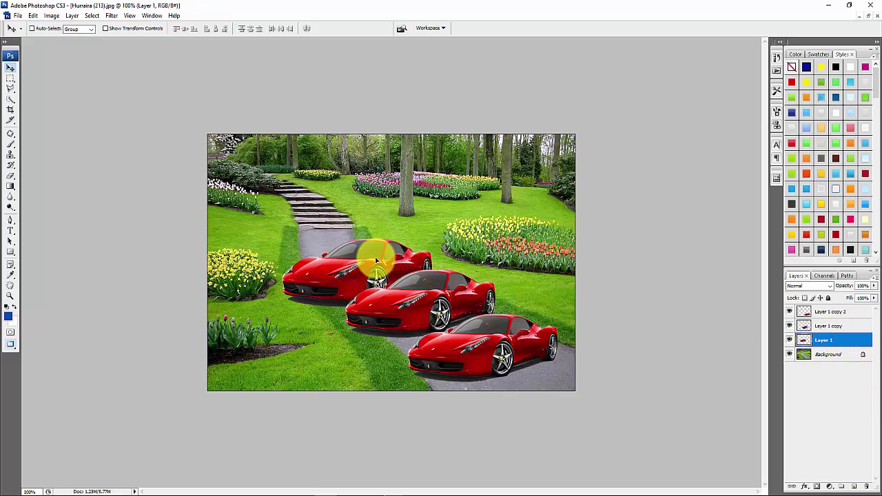
Step: Fine-tune the positions of the lower, middle and upper cars so they form an even diagonal row on the path
{"action": "left_click", "coordinate": [821, 317]}
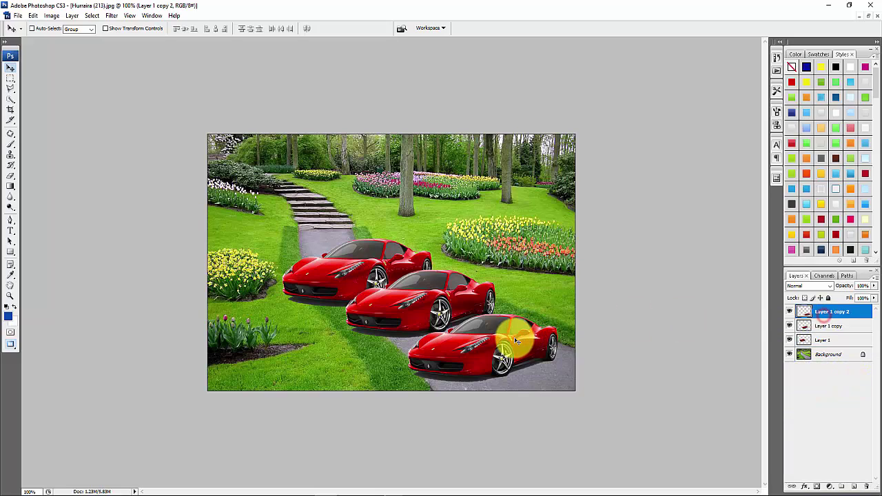
{"action": "left_click_drag", "start_coordinate": [512, 336], "coordinate": [521, 342]}
{"action": "left_click", "coordinate": [826, 325]}
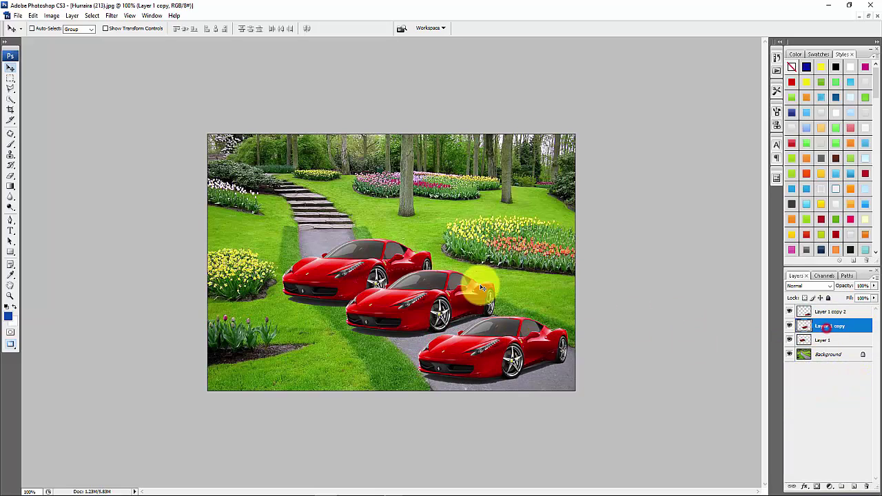
{"action": "left_click_drag", "start_coordinate": [448, 290], "coordinate": [451, 295]}
{"action": "left_click", "coordinate": [803, 329]}
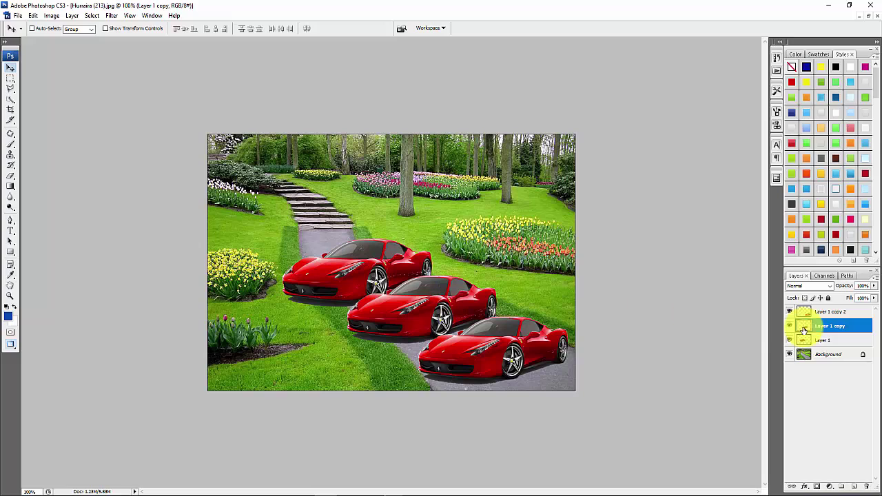
{"action": "left_click", "coordinate": [823, 342]}
{"action": "left_click_drag", "start_coordinate": [344, 266], "coordinate": [342, 271]}
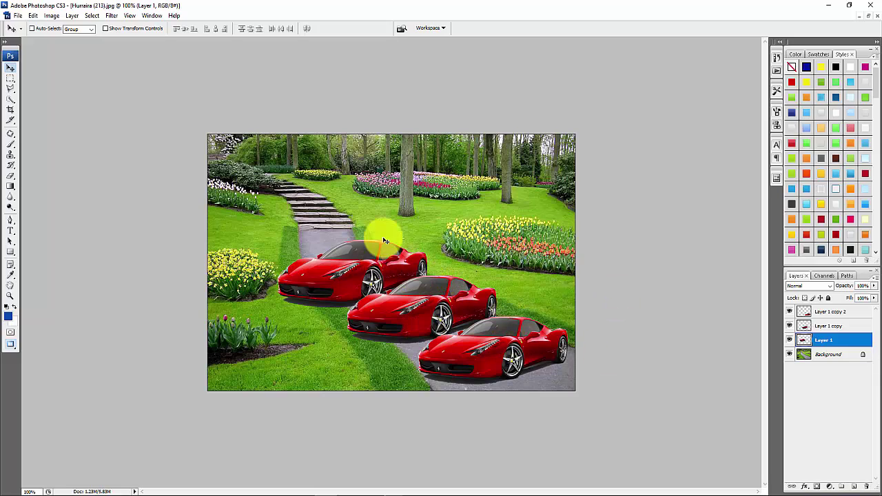
{"action": "left_click", "coordinate": [789, 340]}
{"action": "left_click", "coordinate": [789, 339]}
Step: Load the Layer 1 copy 2 car as a selection and tint it teal with Black & White, hue 192 and saturation 44%
{"action": "left_click", "coordinate": [822, 311]}
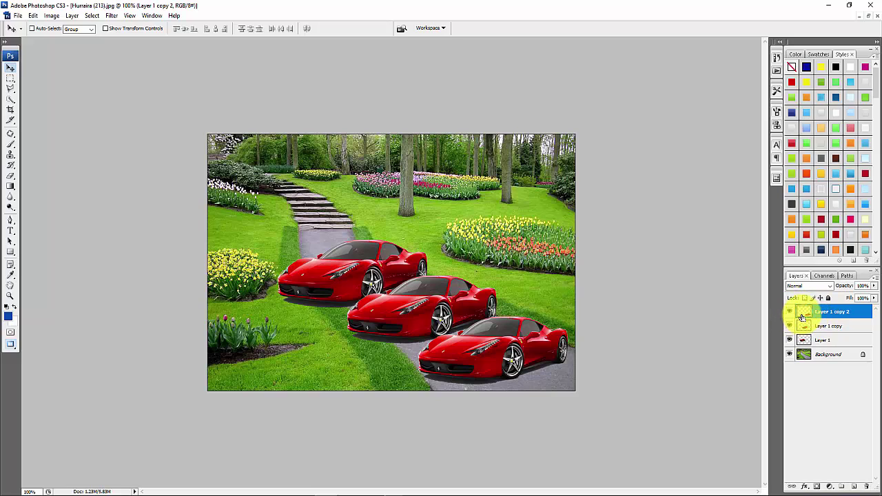
{"action": "left_click", "coordinate": [803, 314], "text": "ctrl"}
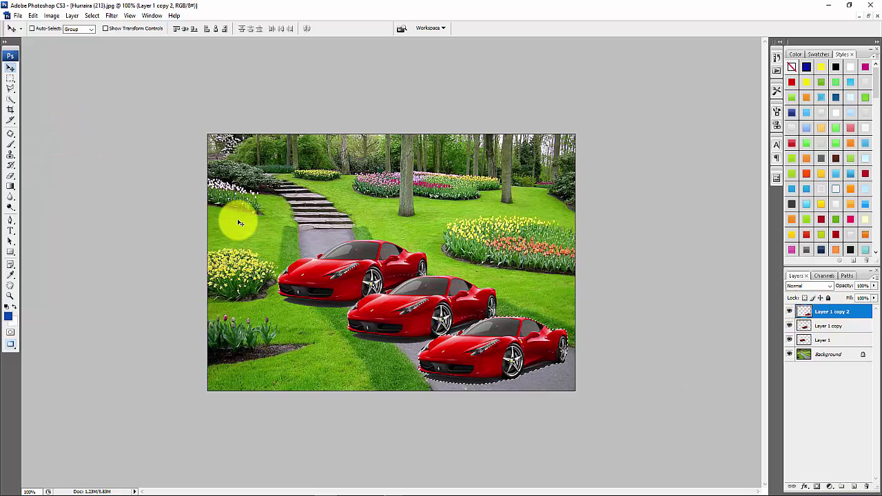
{"action": "left_click", "coordinate": [52, 15]}
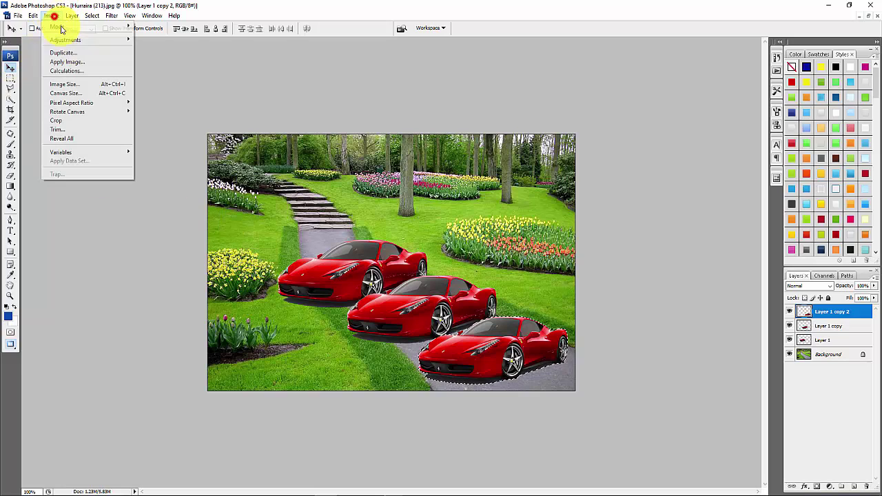
{"action": "mouse_move", "coordinate": [68, 43]}
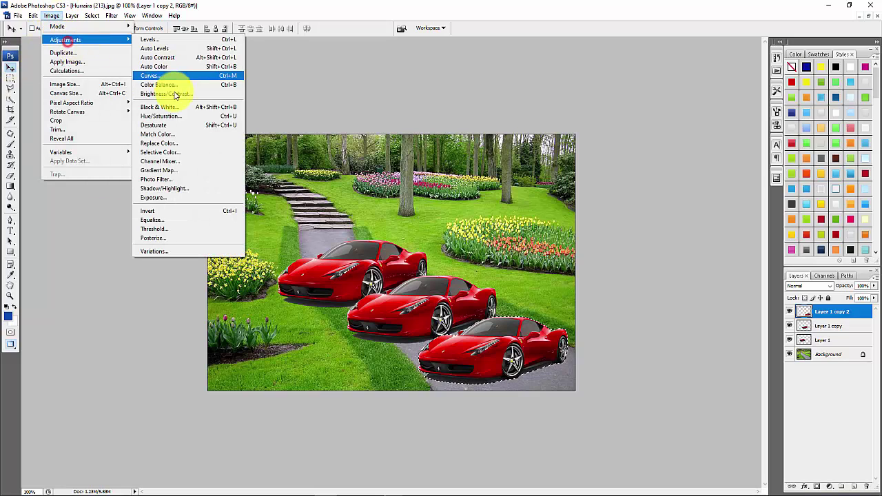
{"action": "left_click", "coordinate": [175, 110]}
{"action": "left_click", "coordinate": [652, 220]}
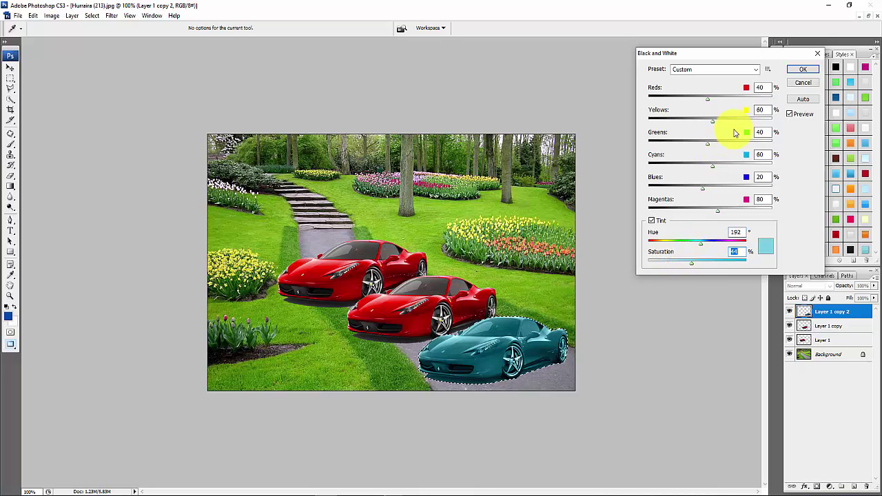
{"action": "left_click", "coordinate": [799, 69]}
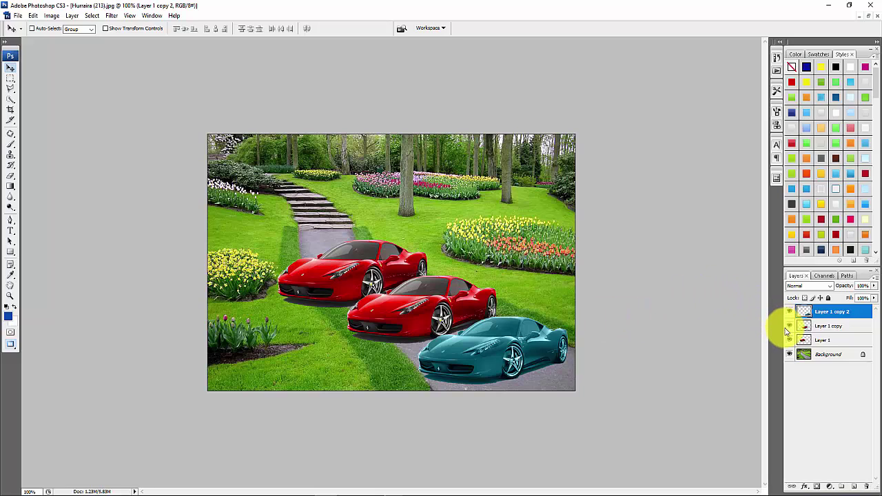
{"action": "left_click", "coordinate": [820, 327]}
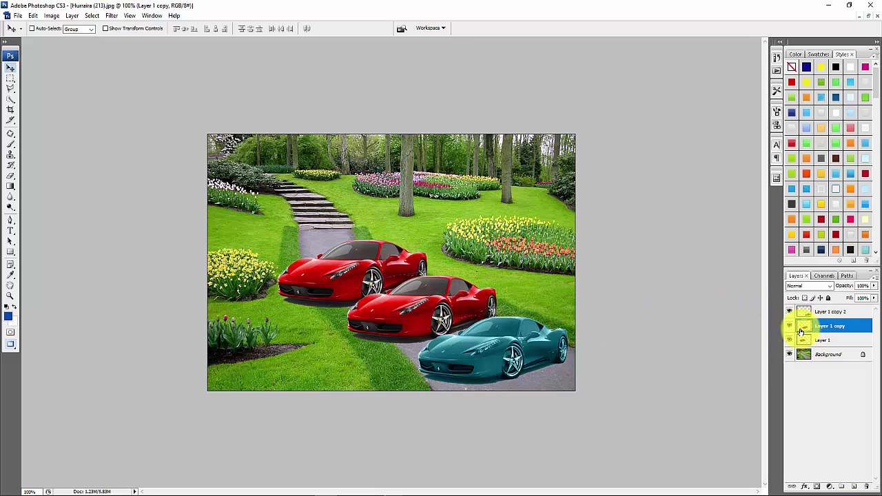
{"action": "left_click", "coordinate": [52, 15]}
{"action": "left_click", "coordinate": [62, 41]}
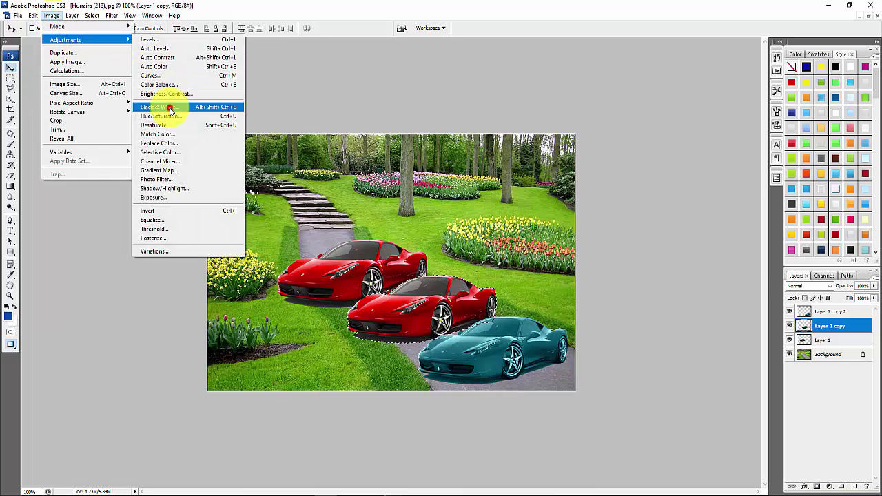
{"action": "left_click", "coordinate": [160, 107]}
{"action": "left_click", "coordinate": [799, 84]}
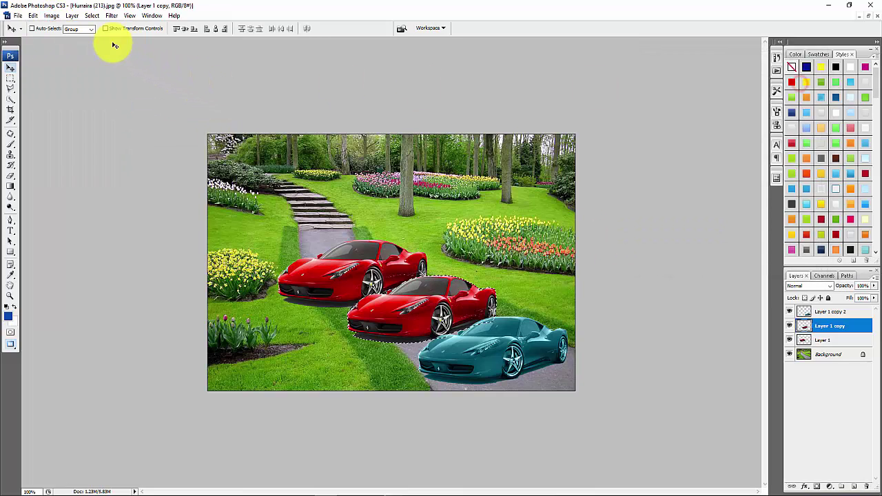
{"action": "left_click", "coordinate": [51, 15]}
{"action": "left_click", "coordinate": [64, 40]}
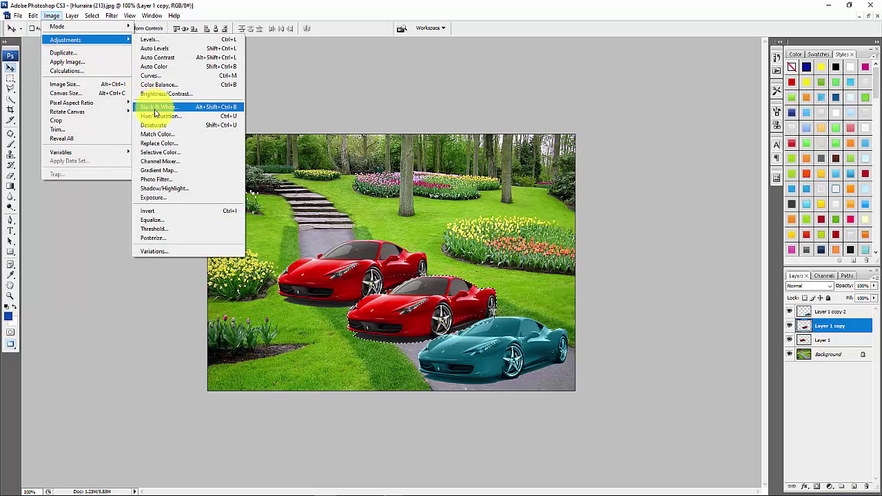
{"action": "left_click", "coordinate": [159, 115]}
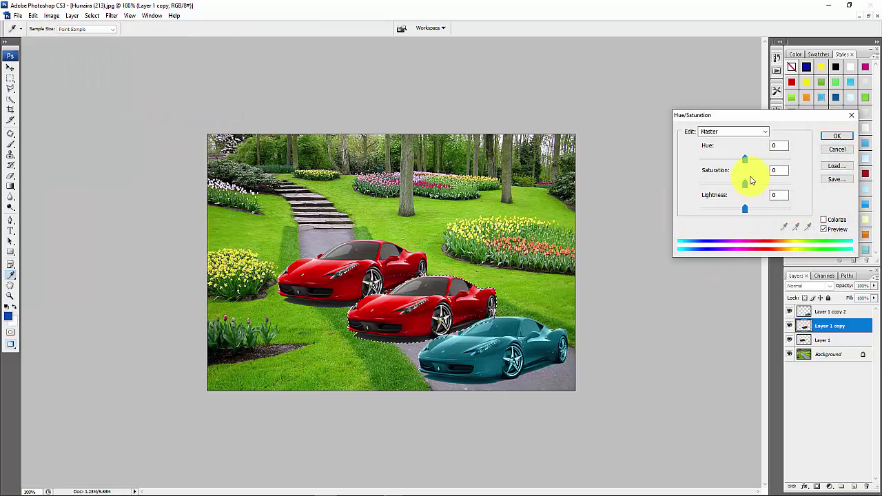
{"action": "left_click_drag", "start_coordinate": [747, 166], "coordinate": [763, 165]}
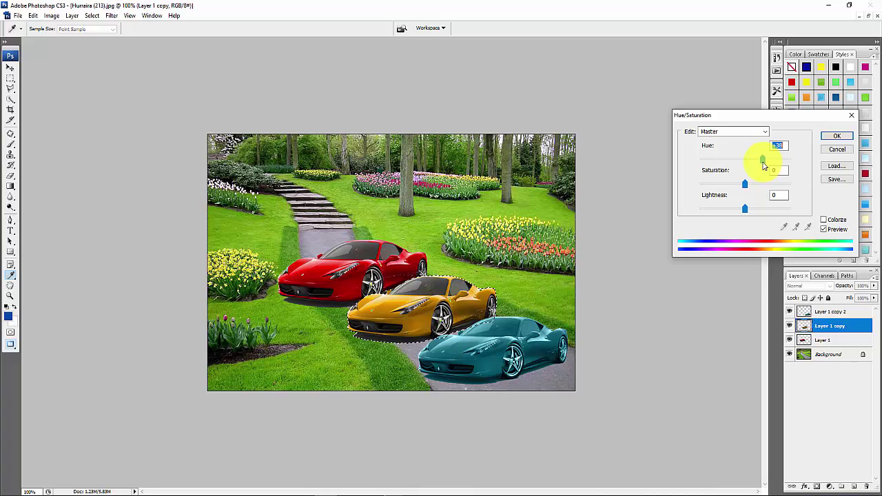
{"action": "left_click", "coordinate": [826, 150]}
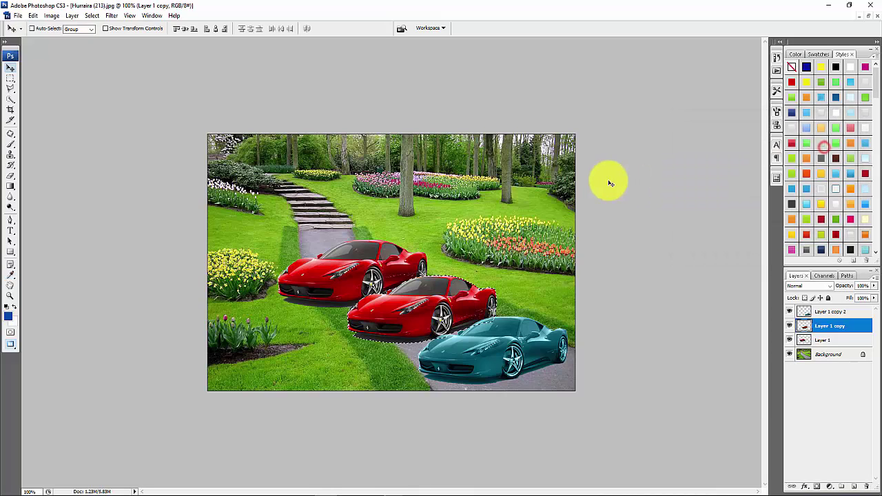
Step: Undo back to before the teal Black & White tint on the Layer 1 copy 2 car
{"action": "key", "text": "ctrl+d"}
{"action": "key", "text": "alt+bracketright"}
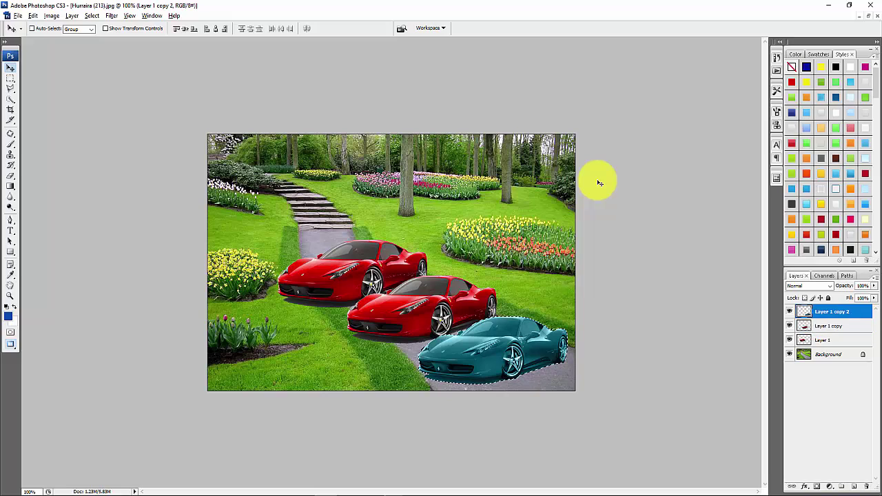
{"action": "key", "text": "ctrl+z"}
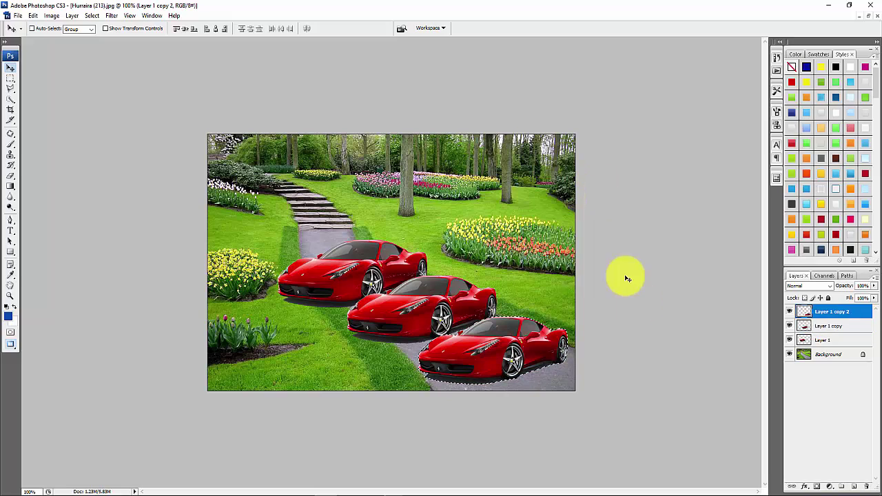
Step: Recolour the Layer 1 copy 2 car magenta with Hue/Saturation at hue -37 and saturation +7, and deselect it
{"action": "left_click", "coordinate": [52, 16]}
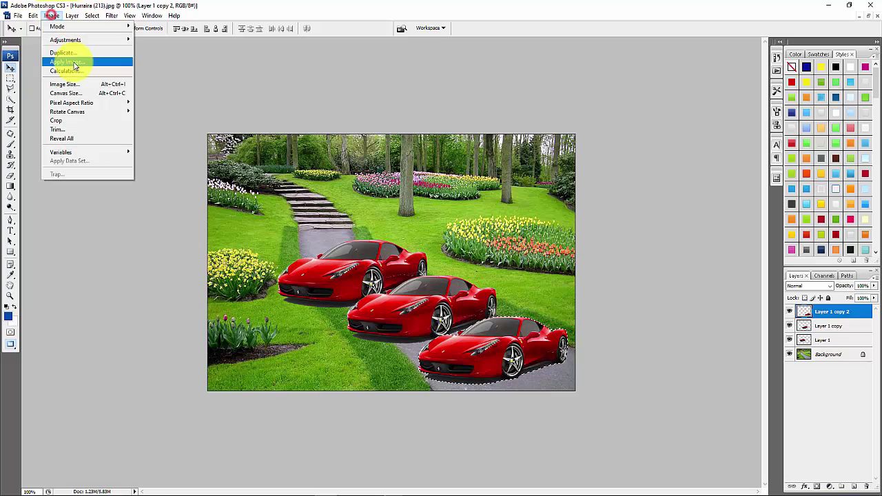
{"action": "mouse_move", "coordinate": [117, 40]}
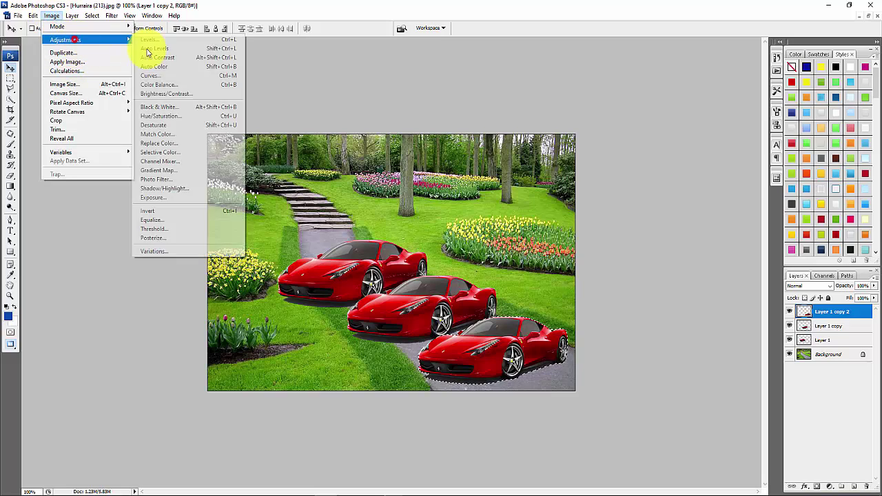
{"action": "left_click", "coordinate": [195, 115]}
{"action": "left_click", "coordinate": [745, 183]}
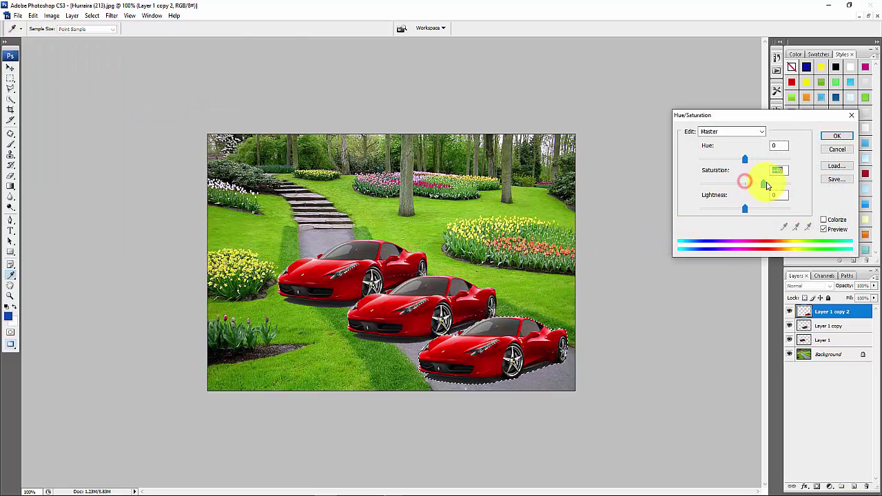
{"action": "left_click_drag", "start_coordinate": [723, 187], "coordinate": [751, 204]}
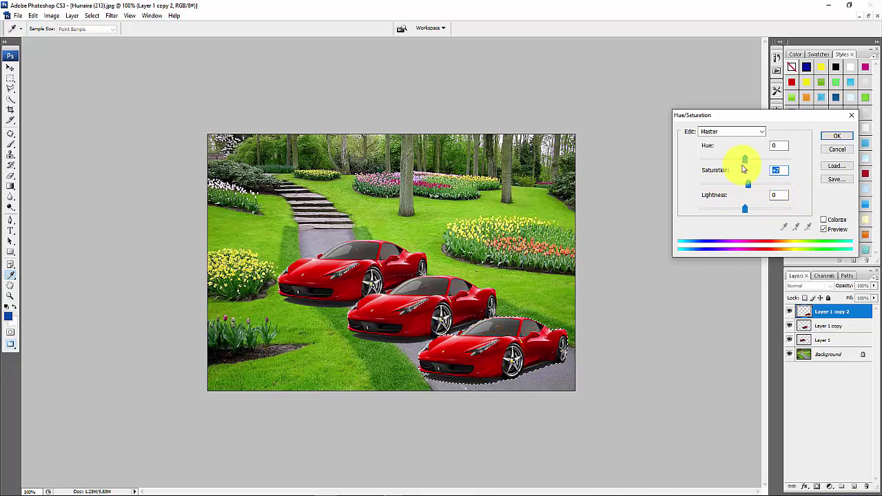
{"action": "left_click_drag", "start_coordinate": [745, 159], "coordinate": [729, 163]}
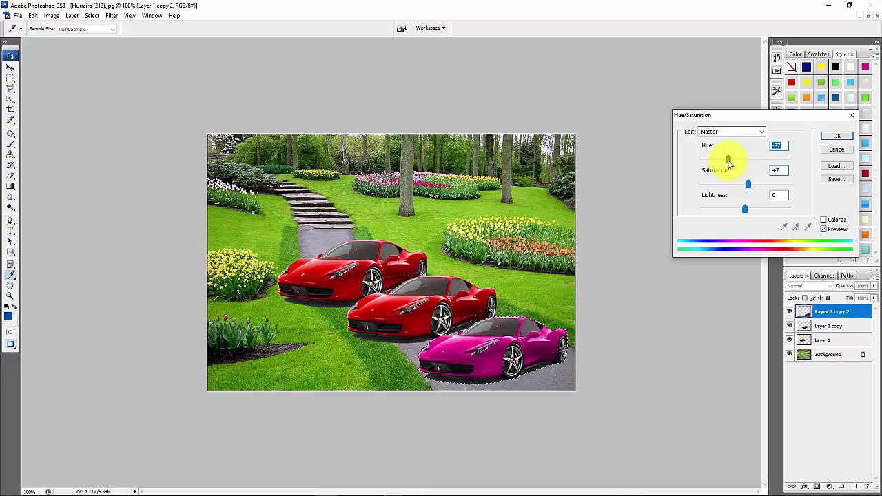
{"action": "left_click", "coordinate": [833, 135]}
{"action": "key", "text": "ctrl+d"}
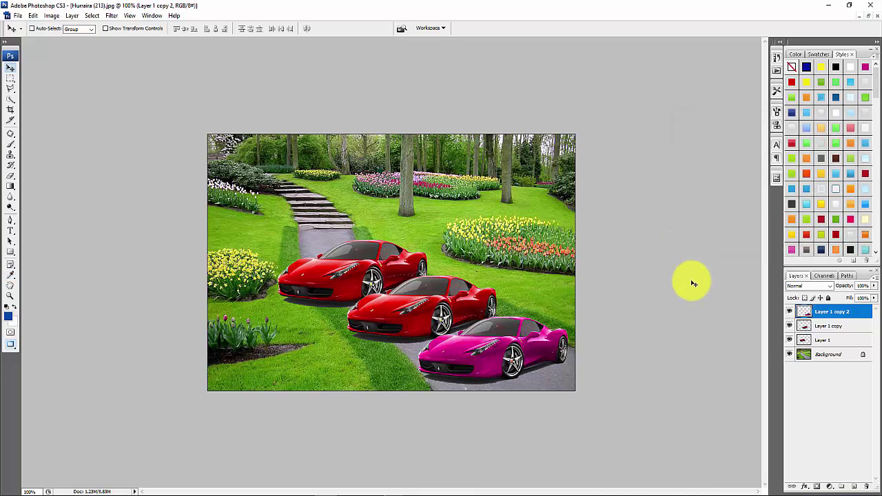
Step: Load the Layer 1 copy car as a selection, shift its hue to golden yellow with Hue/Saturation, and select the Layer 1 layer
{"action": "left_click", "coordinate": [834, 326]}
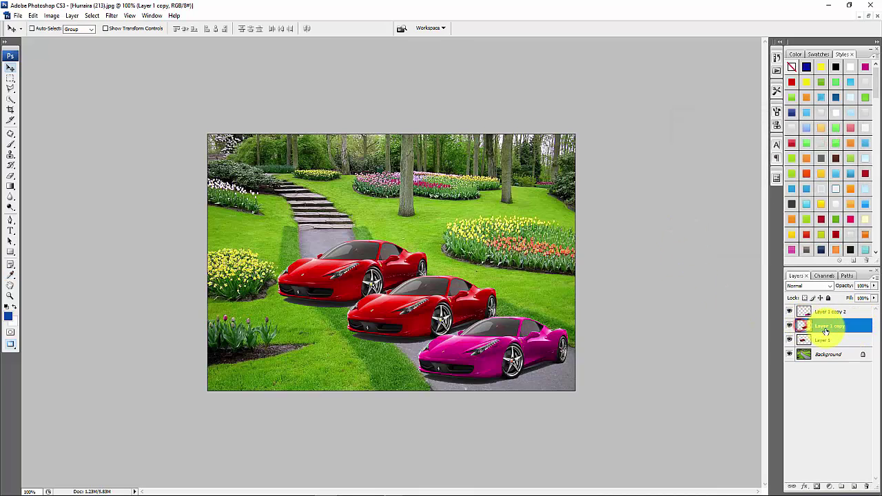
{"action": "left_click", "coordinate": [803, 326], "text": "ctrl"}
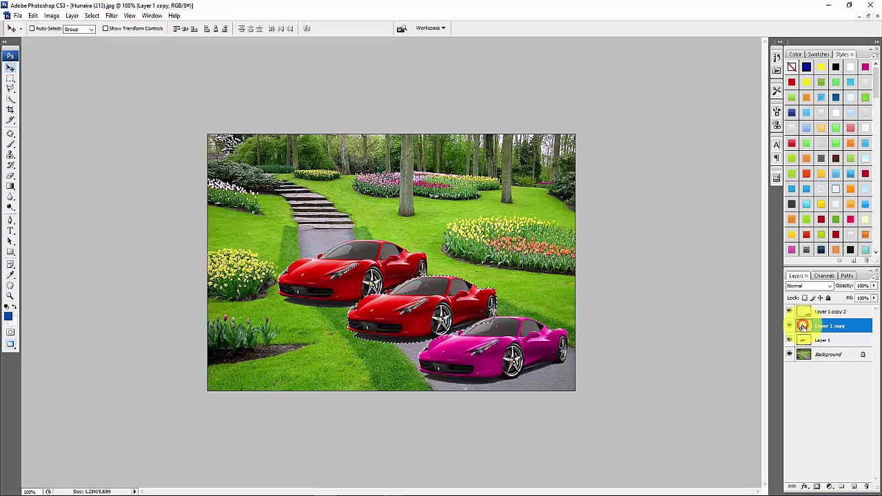
{"action": "left_click", "coordinate": [52, 15]}
{"action": "left_click", "coordinate": [61, 39]}
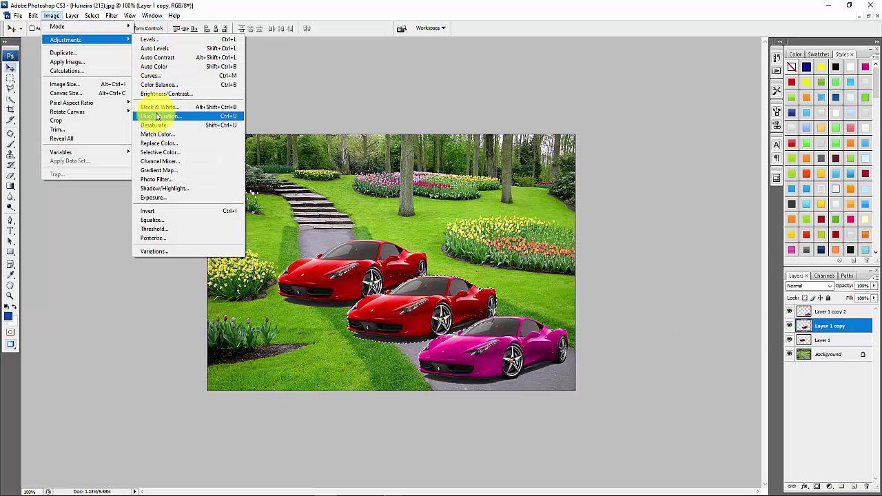
{"action": "left_click", "coordinate": [159, 116]}
{"action": "left_click_drag", "start_coordinate": [746, 160], "coordinate": [765, 161]}
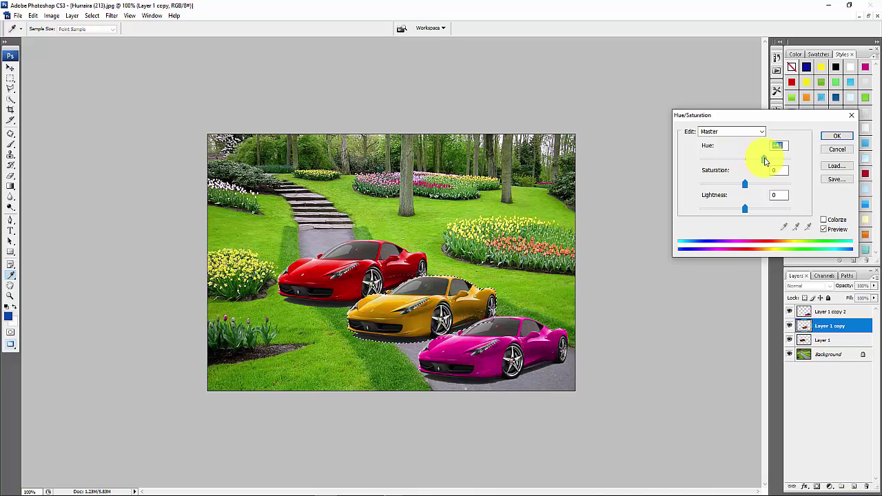
{"action": "left_click", "coordinate": [831, 137]}
{"action": "left_click", "coordinate": [817, 341]}
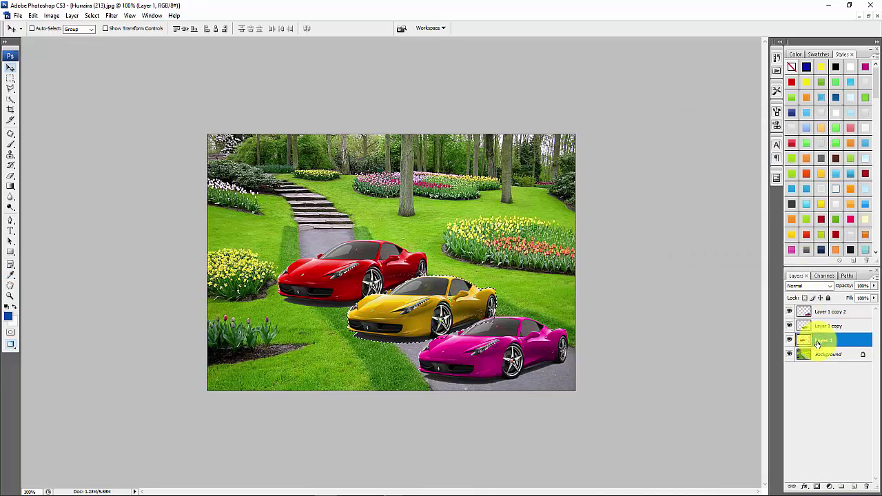
Step: Load the Layer 1 car as a selection, recolour it purple with Hue/Saturation at hue -54, and deselect it
{"action": "left_click", "coordinate": [803, 339], "text": "ctrl"}
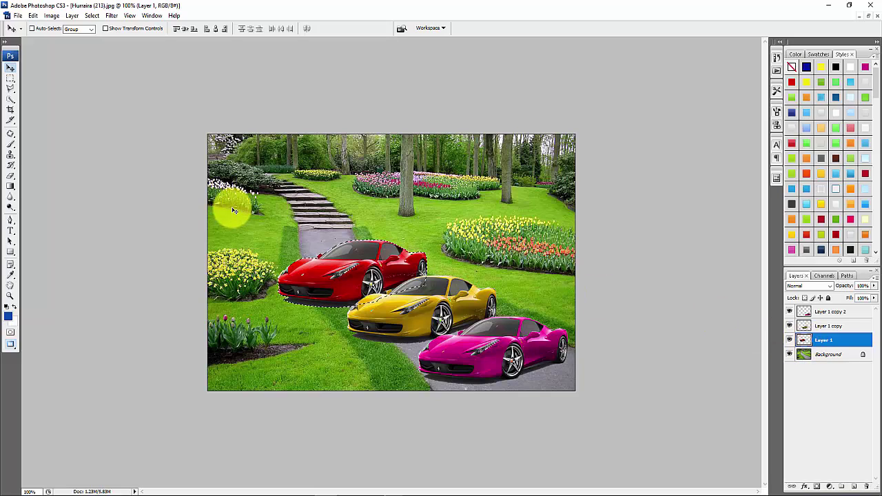
{"action": "left_click", "coordinate": [52, 15]}
{"action": "mouse_move", "coordinate": [65, 39]}
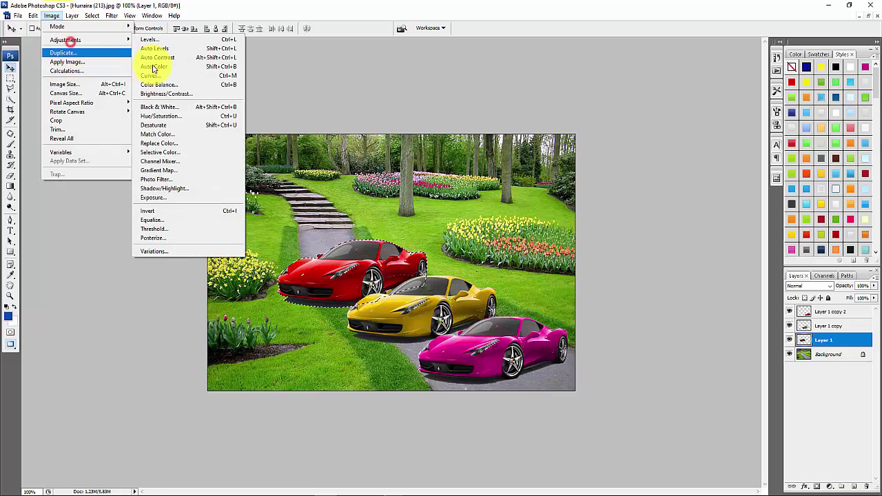
{"action": "left_click", "coordinate": [171, 116]}
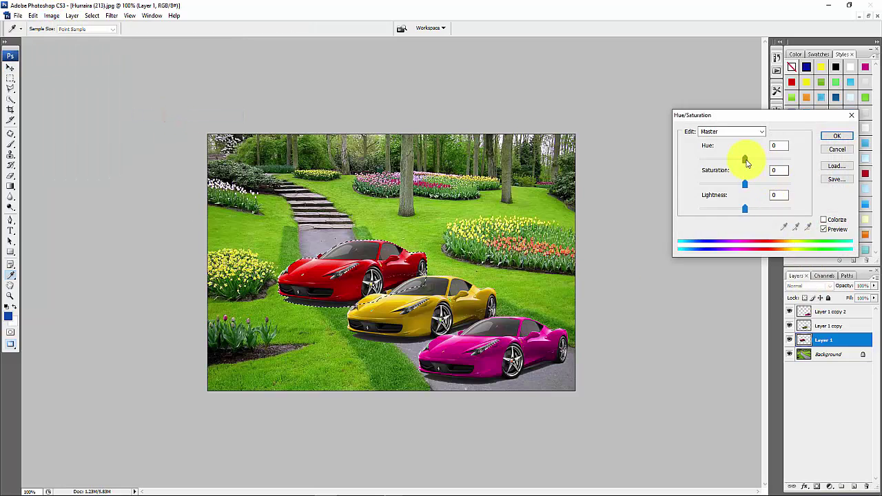
{"action": "left_click_drag", "start_coordinate": [747, 159], "coordinate": [723, 164]}
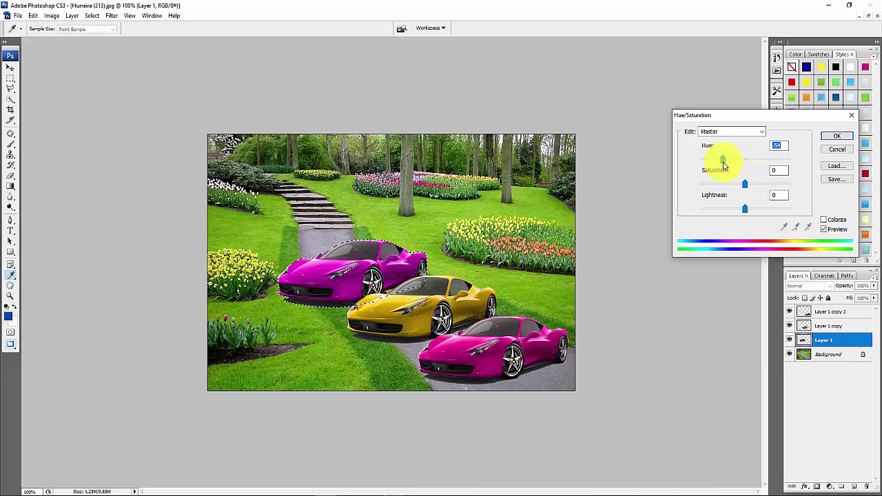
{"action": "left_click", "coordinate": [838, 137]}
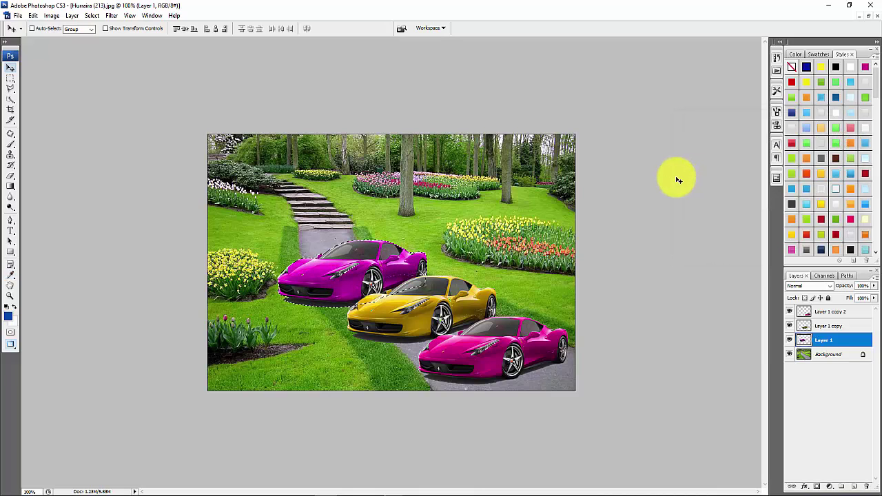
{"action": "key", "text": "ctrl+d"}
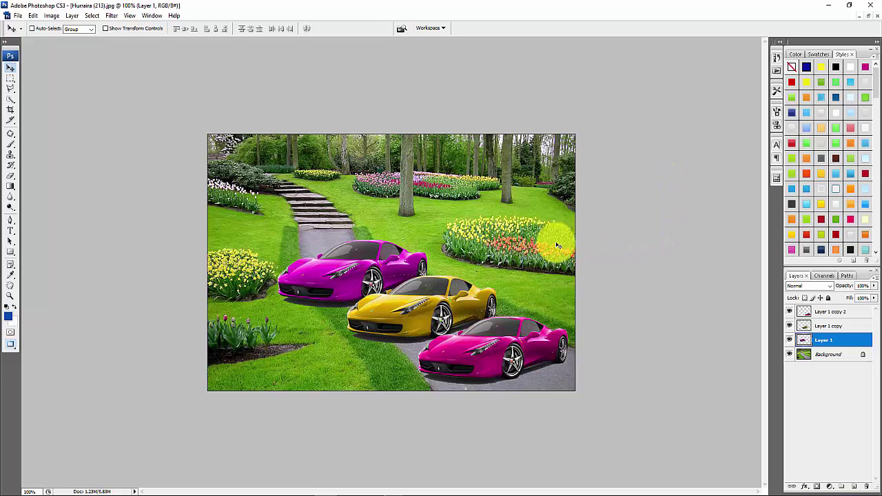